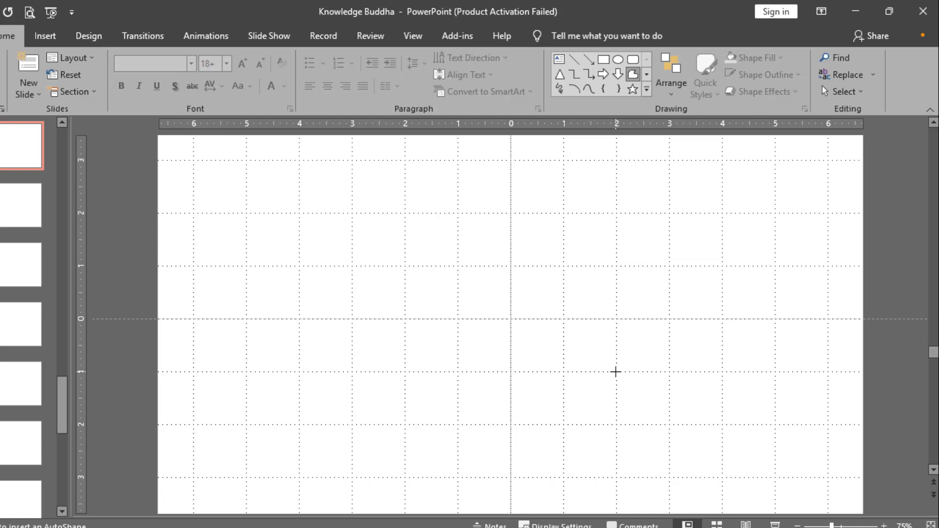
Draw a closed freeform bird silhouette about 4.32" wide and 2.53" high, with a pointed beak, raised wing and tail
{"action": "left_click_drag", "start_coordinate": [589, 367], "coordinate": [538, 341]}
{"action": "left_click", "coordinate": [537, 341]}
{"action": "left_click", "coordinate": [532, 319]}
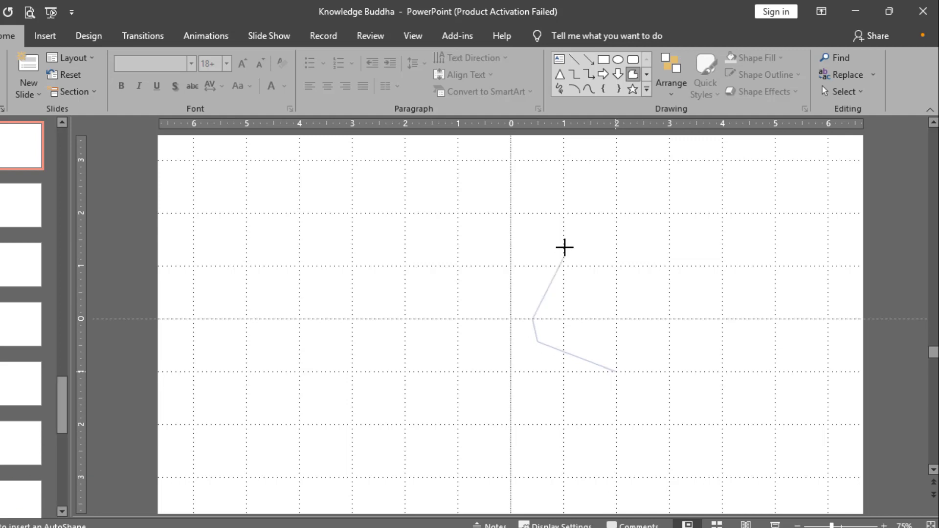
{"action": "left_click", "coordinate": [587, 238]}
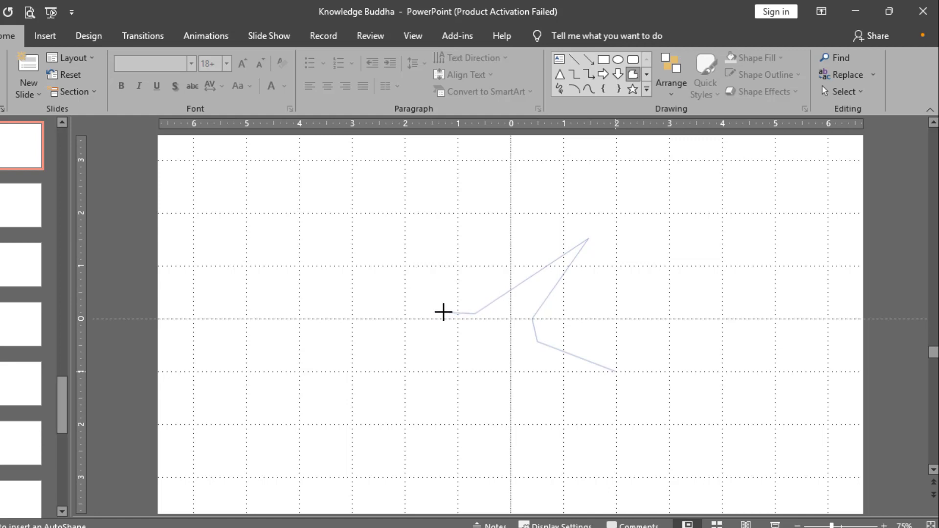
{"action": "left_click", "coordinate": [447, 310]}
{"action": "left_click", "coordinate": [425, 316]}
{"action": "left_click", "coordinate": [386, 321]}
{"action": "left_click", "coordinate": [430, 323]}
{"action": "left_click", "coordinate": [458, 337]}
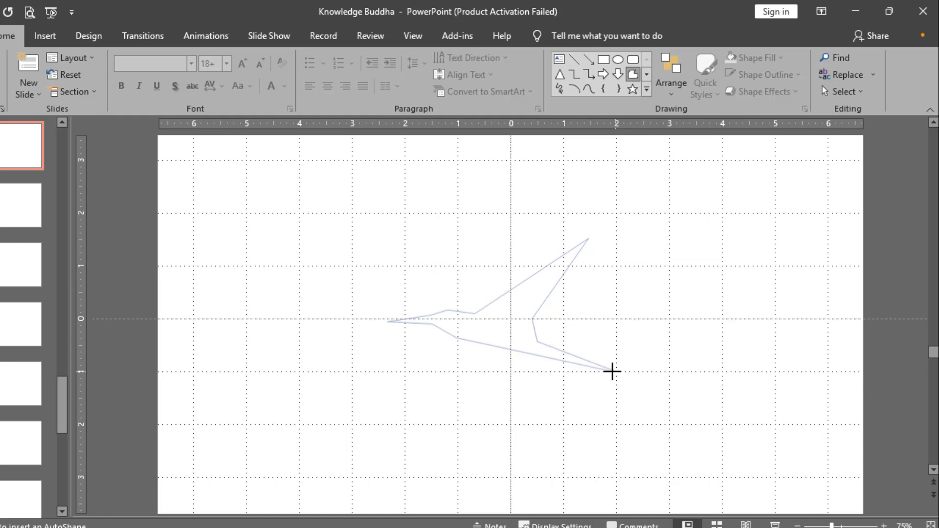
{"action": "left_click", "coordinate": [612, 371]}
{"action": "left_click", "coordinate": [610, 371]}
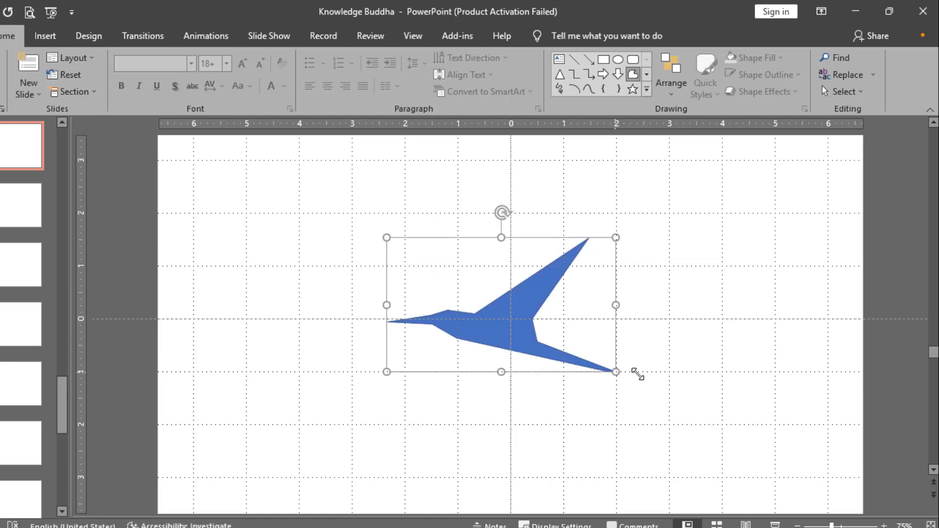
{"action": "left_click", "coordinate": [546, 355]}
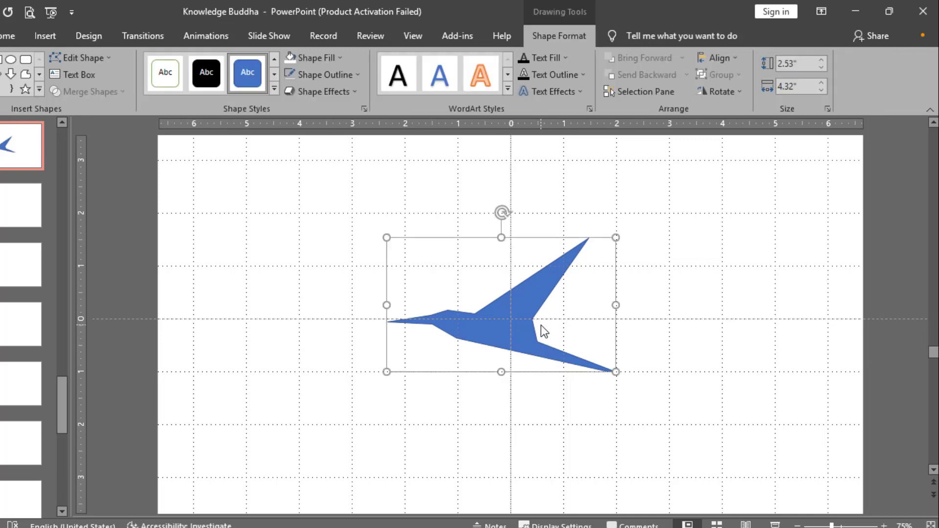
Edit the bird's points to bow the wing's front edge outward into a smooth arc from the neck to the wing tip
{"action": "scroll", "coordinate": [540, 325], "scroll_direction": "up", "scroll_amount": 5}
{"action": "scroll", "coordinate": [541, 329], "scroll_direction": "down", "scroll_amount": 1}
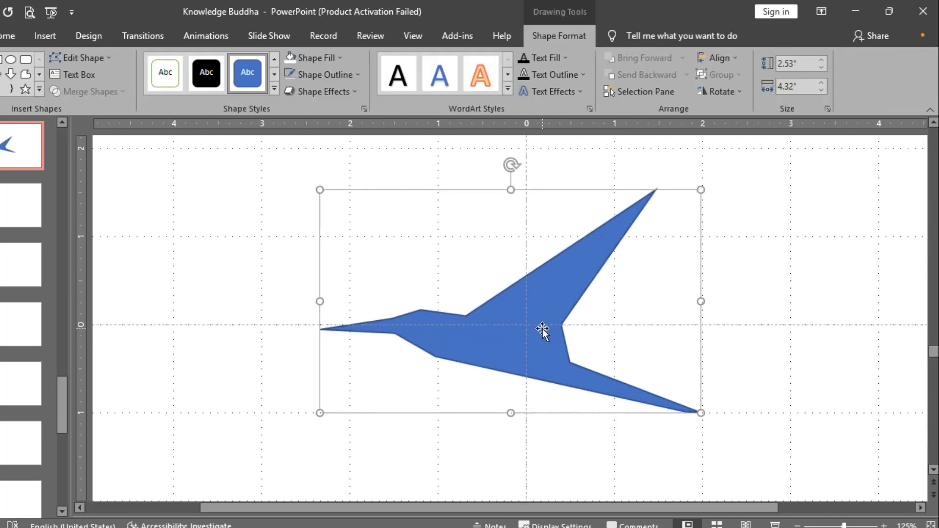
{"action": "left_click_drag", "start_coordinate": [687, 507], "coordinate": [744, 507]}
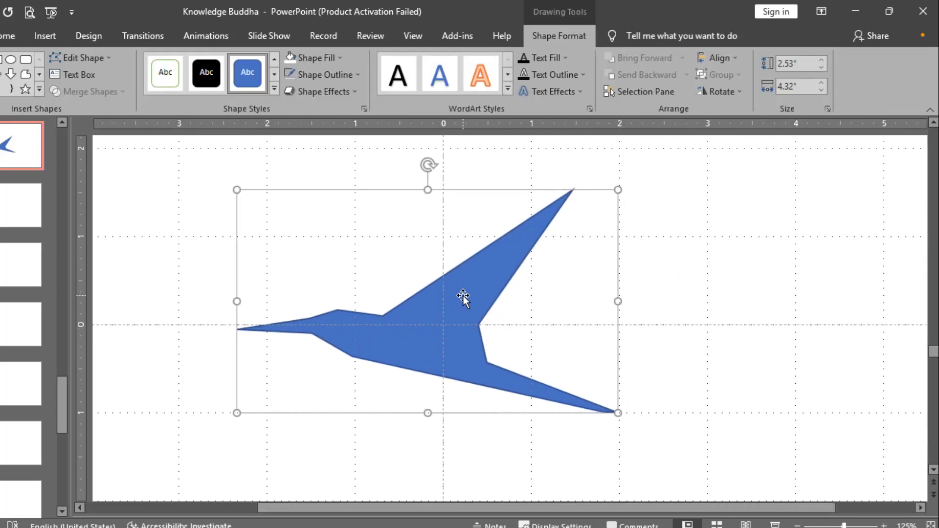
{"action": "right_click", "coordinate": [463, 295]}
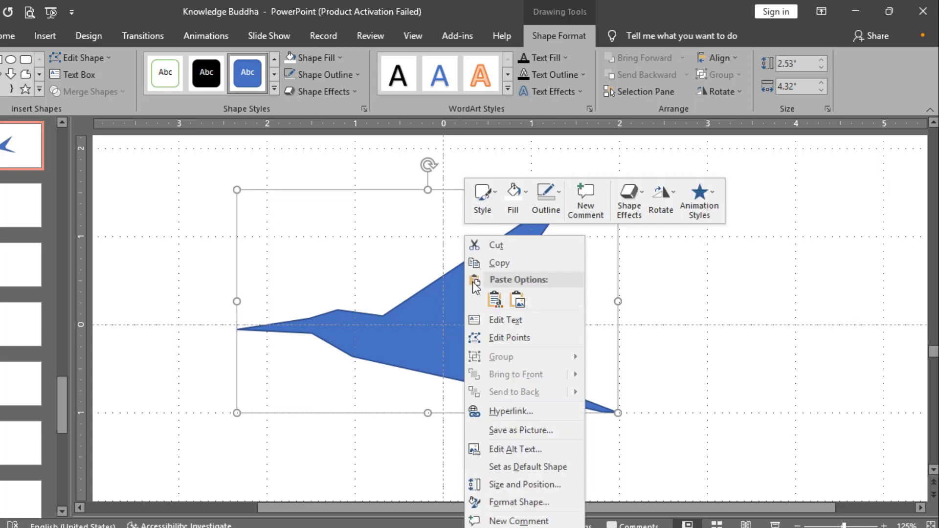
{"action": "left_click", "coordinate": [491, 337]}
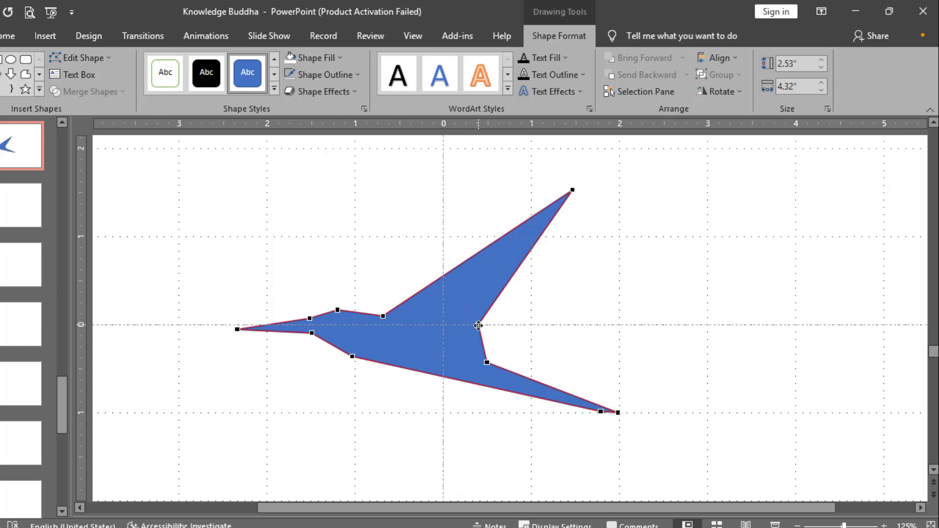
{"action": "left_click", "coordinate": [382, 315]}
{"action": "left_click_drag", "start_coordinate": [440, 270], "coordinate": [426, 218]}
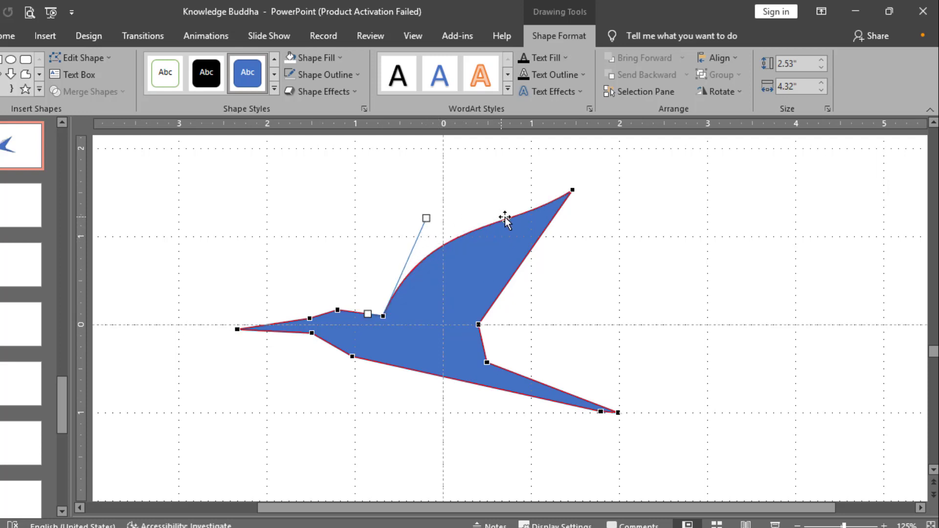
{"action": "left_click", "coordinate": [571, 191]}
{"action": "left_click_drag", "start_coordinate": [509, 224], "coordinate": [491, 197]}
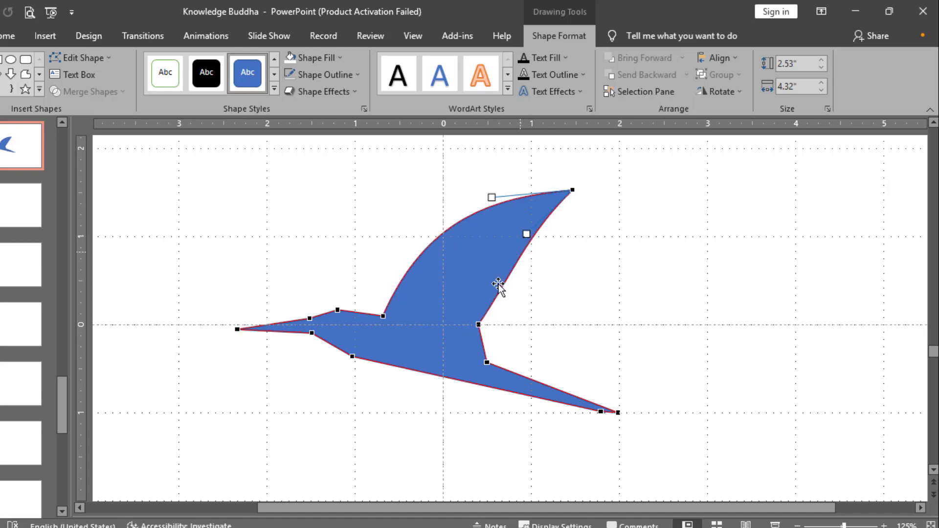
Curve the short edge between the wing base and the tail into a rounded notch
{"action": "left_click", "coordinate": [479, 325]}
{"action": "left_click_drag", "start_coordinate": [482, 337], "coordinate": [475, 345]}
{"action": "left_click", "coordinate": [486, 362]}
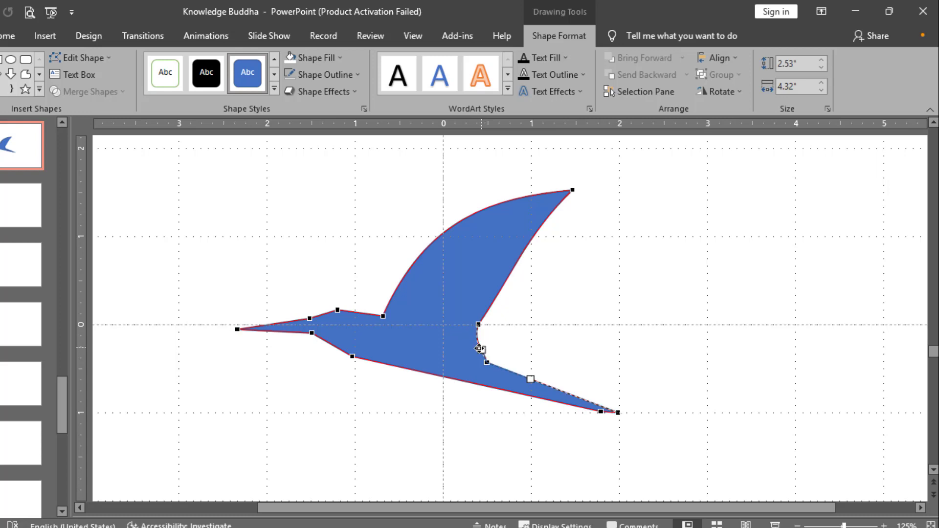
{"action": "left_click_drag", "start_coordinate": [477, 351], "coordinate": [477, 352]}
Bend the wing's rear edge into a gentle inward curve from the wing base to the tip
{"action": "left_click", "coordinate": [478, 324]}
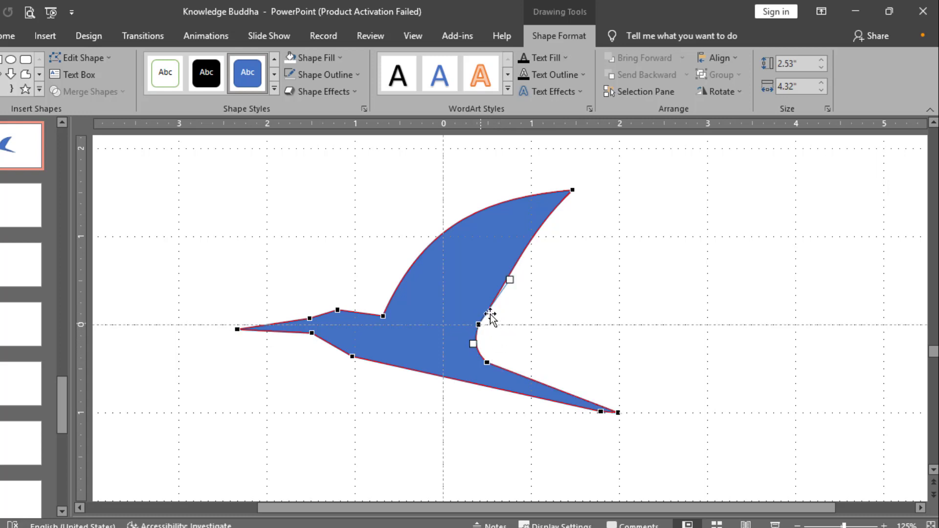
{"action": "mouse_move", "coordinate": [508, 279]}
{"action": "left_mouse_down"}
{"action": "mouse_move", "coordinate": [503, 269]}
{"action": "mouse_move", "coordinate": [500, 277]}
{"action": "left_mouse_up"}
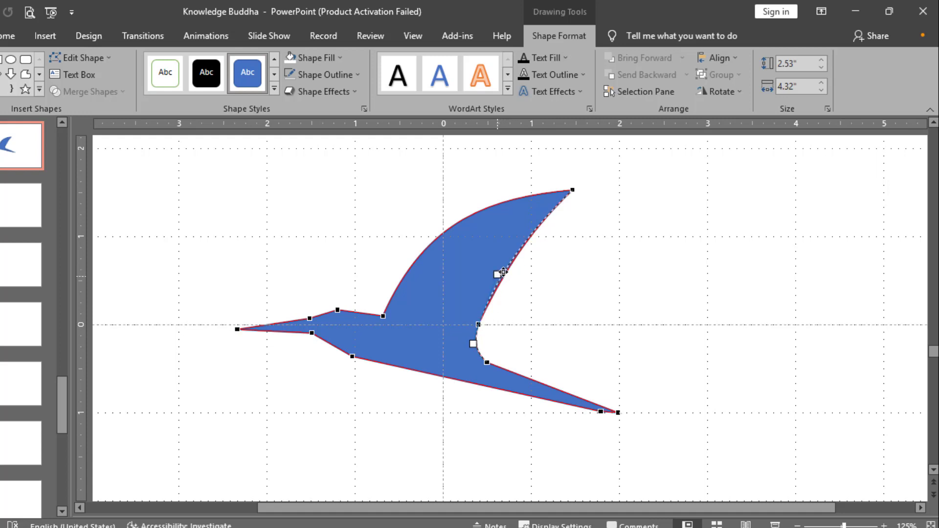
{"action": "left_click", "coordinate": [570, 192]}
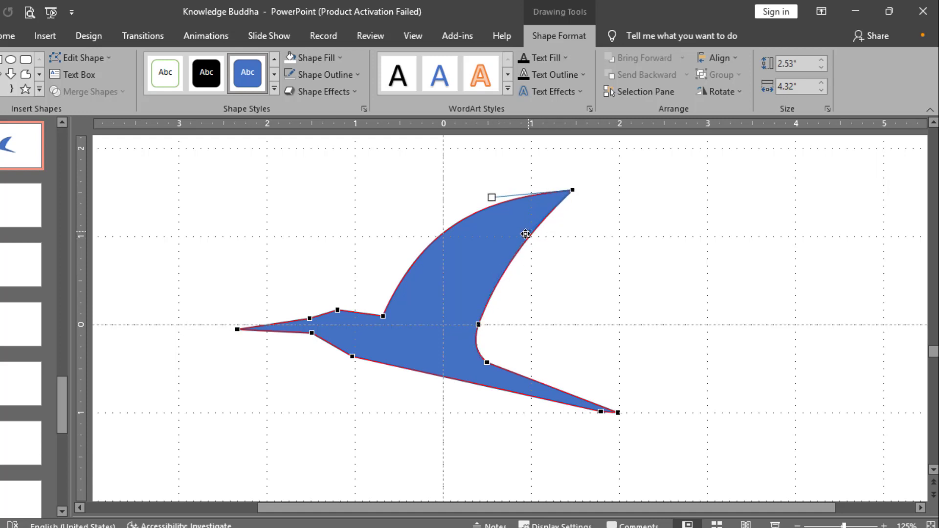
{"action": "left_click_drag", "start_coordinate": [525, 235], "coordinate": [526, 235]}
{"action": "left_click", "coordinate": [477, 324]}
{"action": "left_click_drag", "start_coordinate": [497, 273], "coordinate": [502, 279]}
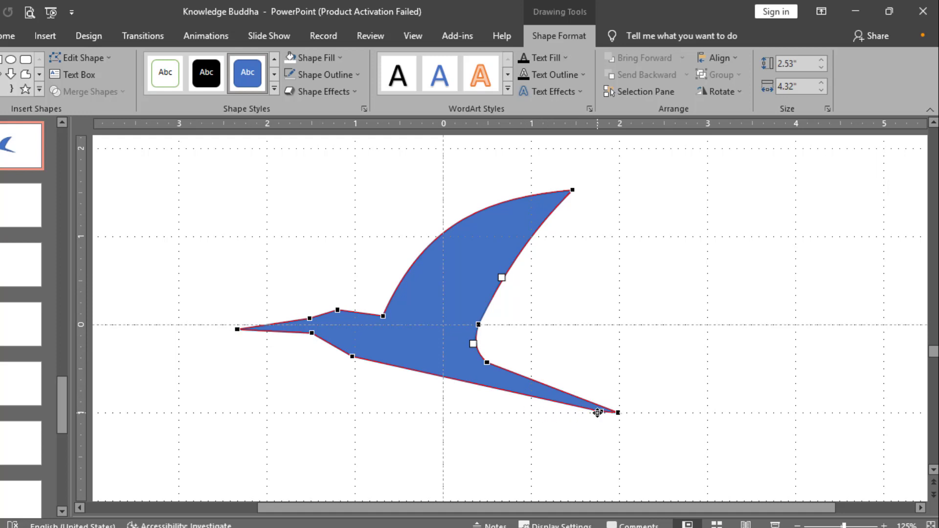
Reposition the tail end, notch and wing tip points, shrinking the bird to about 4.15" wide and 2.38" high
{"action": "scroll", "coordinate": [599, 413], "scroll_direction": "up", "scroll_amount": 2}
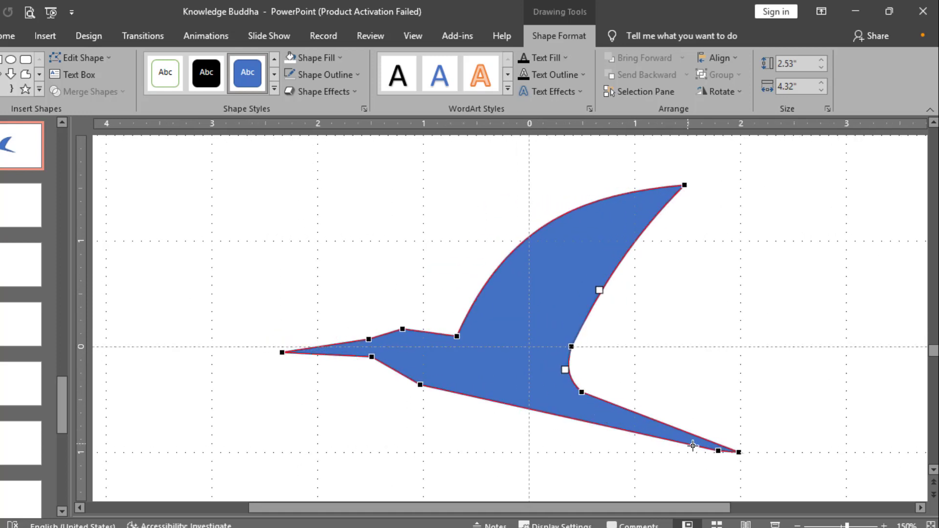
{"action": "left_click", "coordinate": [584, 392]}
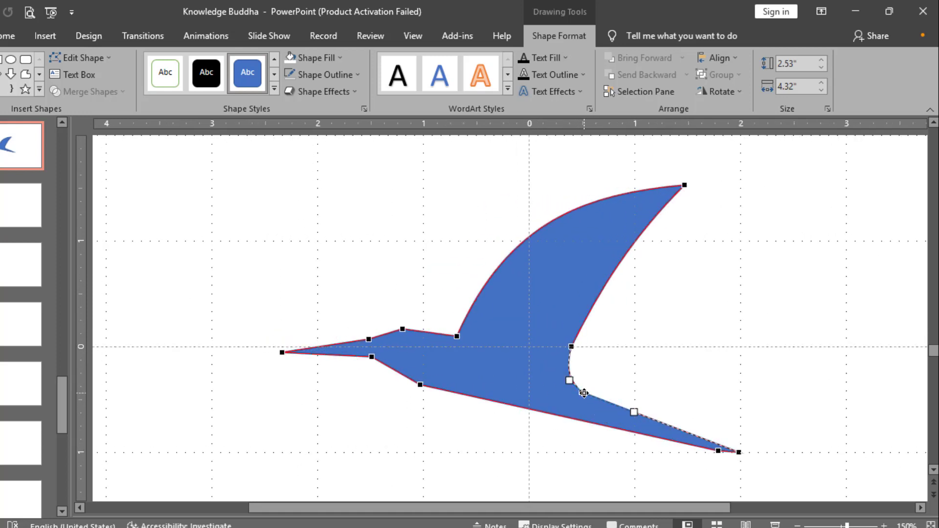
{"action": "mouse_move", "coordinate": [714, 451]}
{"action": "left_mouse_down"}
{"action": "mouse_move", "coordinate": [690, 442]}
{"action": "mouse_move", "coordinate": [717, 445]}
{"action": "left_mouse_up"}
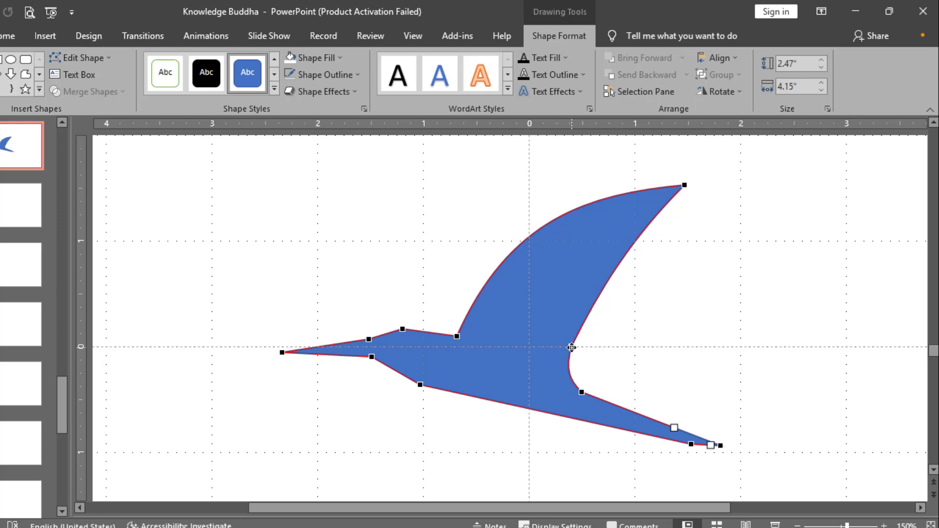
{"action": "left_click_drag", "start_coordinate": [571, 347], "coordinate": [579, 350]}
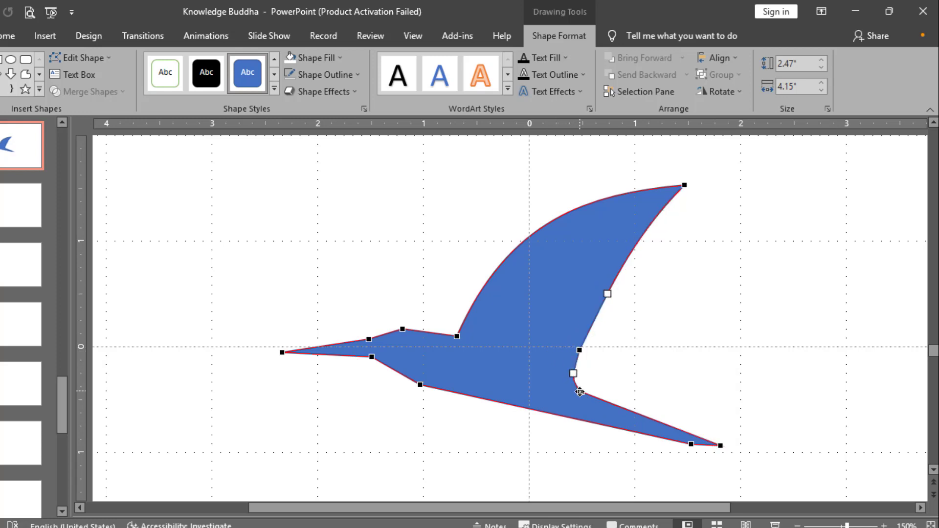
{"action": "left_click_drag", "start_coordinate": [579, 391], "coordinate": [589, 394]}
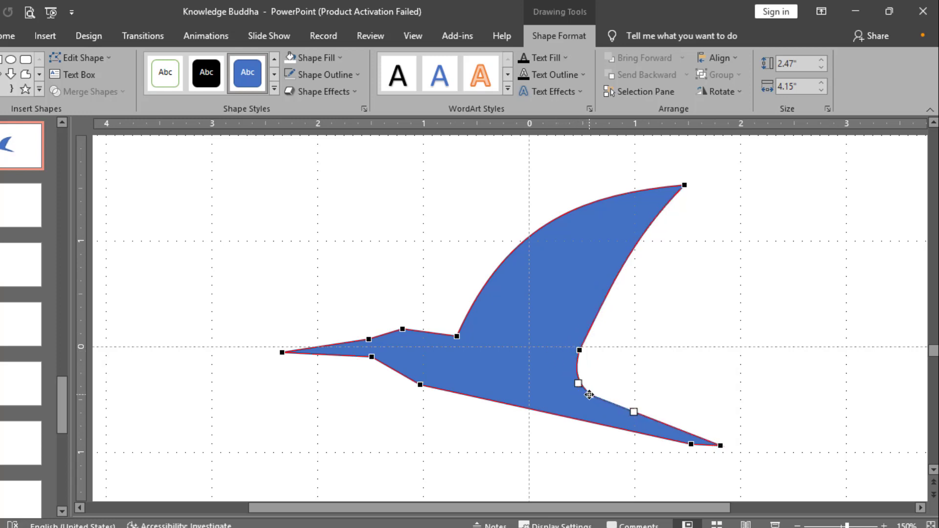
{"action": "left_click_drag", "start_coordinate": [684, 186], "coordinate": [678, 195]}
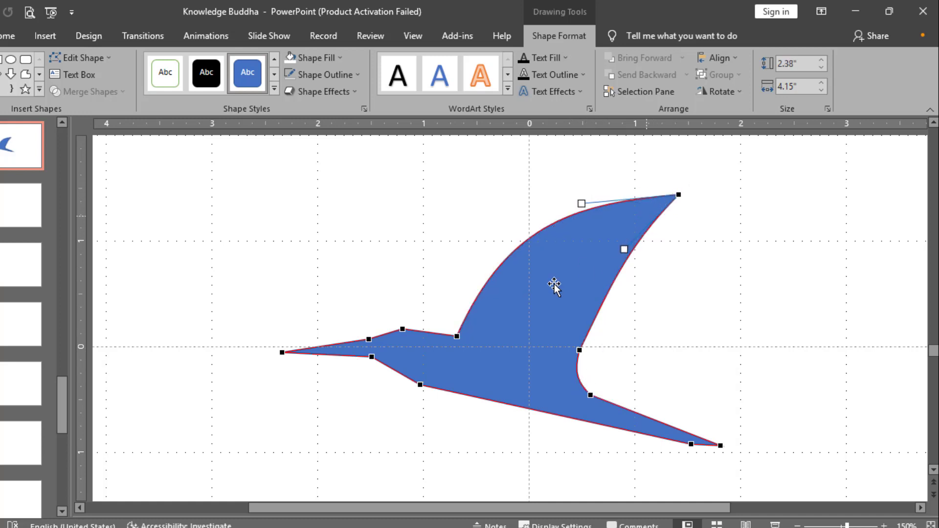
Curve the edge from the neck to the top of the head into a rounded back of the head
{"action": "left_click", "coordinate": [455, 338]}
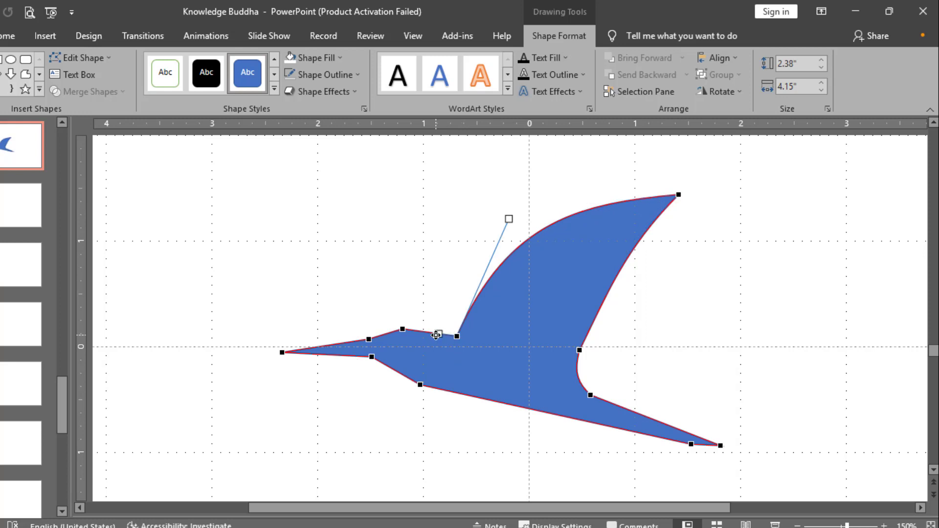
{"action": "left_click_drag", "start_coordinate": [438, 335], "coordinate": [411, 330]}
{"action": "left_click", "coordinate": [403, 328]}
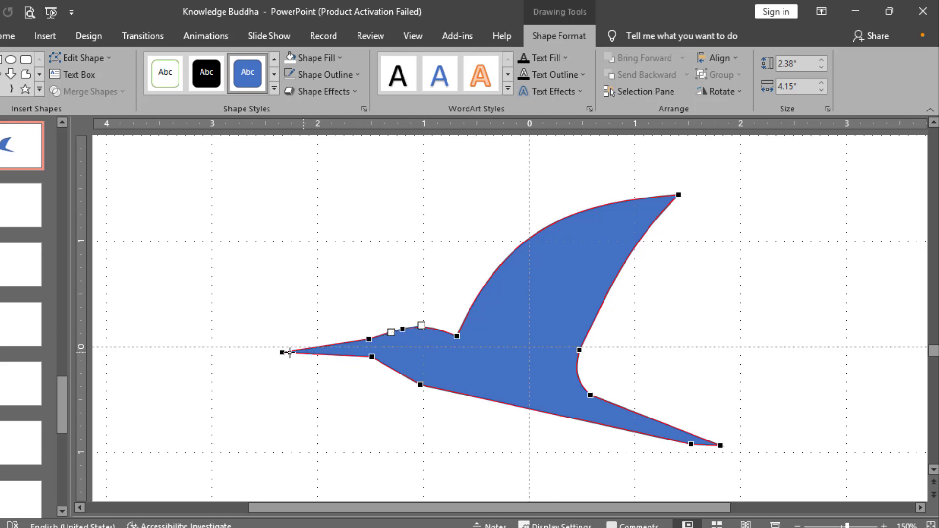
Raise the beak tip slightly and lower the beak's upper base point so the beak's top edge runs level
{"action": "left_click_drag", "start_coordinate": [282, 353], "coordinate": [279, 345]}
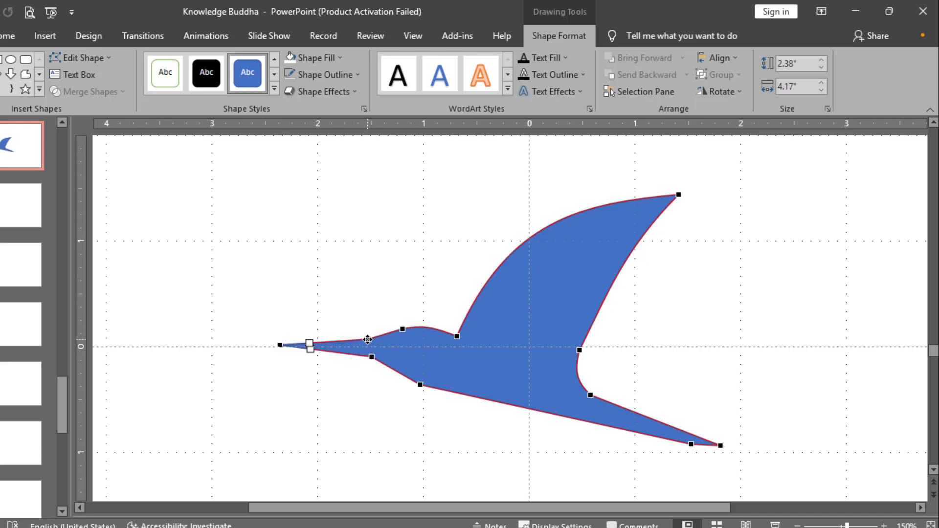
{"action": "left_click", "coordinate": [368, 342]}
{"action": "left_click_drag", "start_coordinate": [368, 342], "coordinate": [367, 349]}
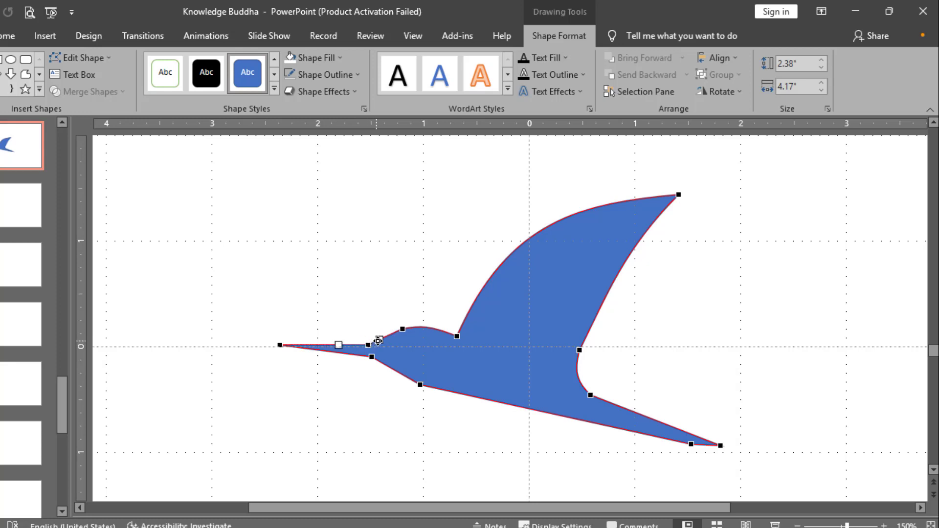
Round the forehead between the beak base and the top of the head into one smooth dome
{"action": "scroll", "coordinate": [388, 329], "scroll_direction": "up", "scroll_amount": 10}
{"action": "scroll", "coordinate": [389, 328], "scroll_direction": "up", "scroll_amount": 10}
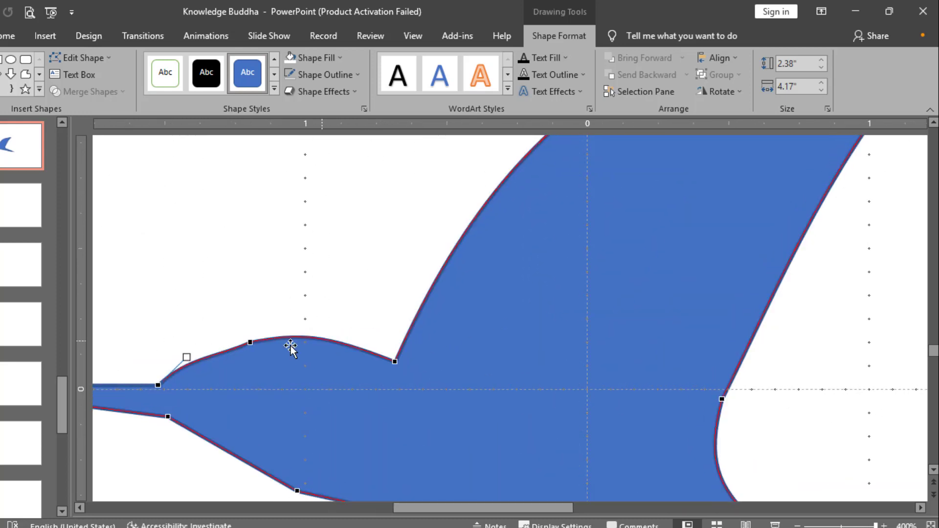
{"action": "left_click", "coordinate": [250, 343]}
{"action": "left_click_drag", "start_coordinate": [221, 356], "coordinate": [217, 348]}
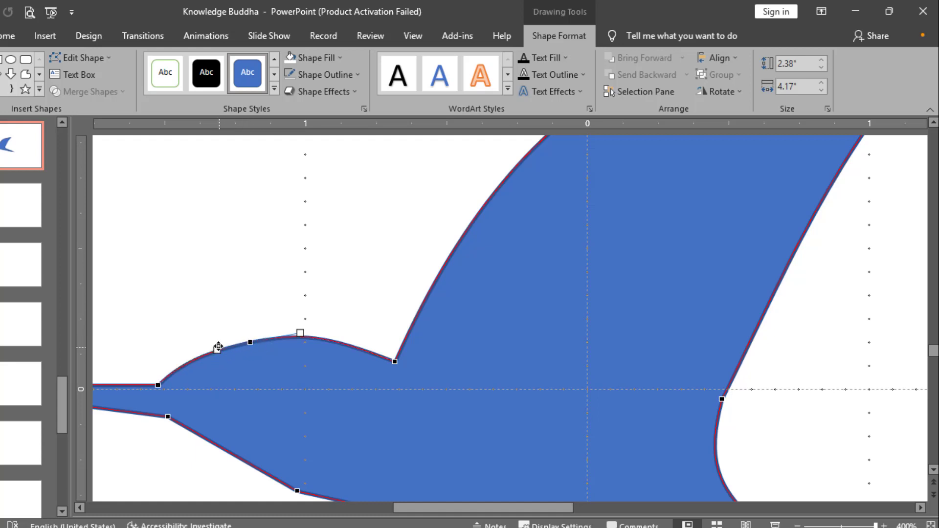
{"action": "left_click_drag", "start_coordinate": [250, 342], "coordinate": [298, 328]}
{"action": "scroll", "coordinate": [299, 327], "scroll_direction": "down", "scroll_amount": 2}
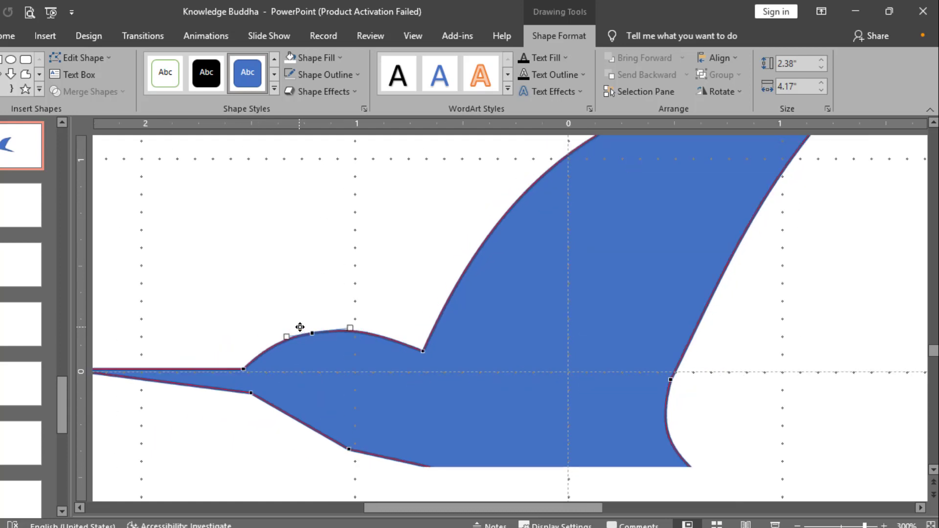
{"action": "scroll", "coordinate": [386, 362], "scroll_direction": "up", "scroll_amount": 1}
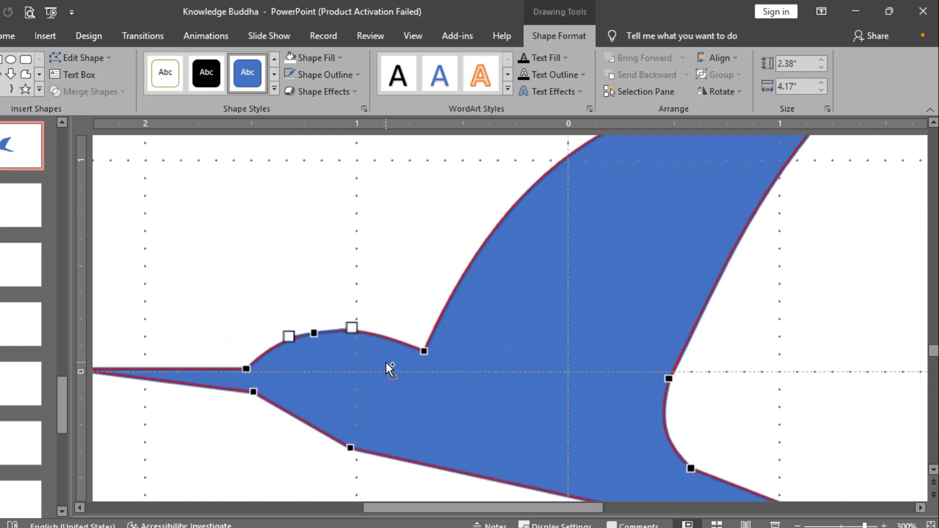
Shape the throat between the beak's lower base and the chest into a smooth S-curve
{"action": "left_click", "coordinate": [253, 392]}
{"action": "left_click_drag", "start_coordinate": [284, 407], "coordinate": [299, 398]}
{"action": "scroll", "coordinate": [344, 433], "scroll_direction": "down", "scroll_amount": 1}
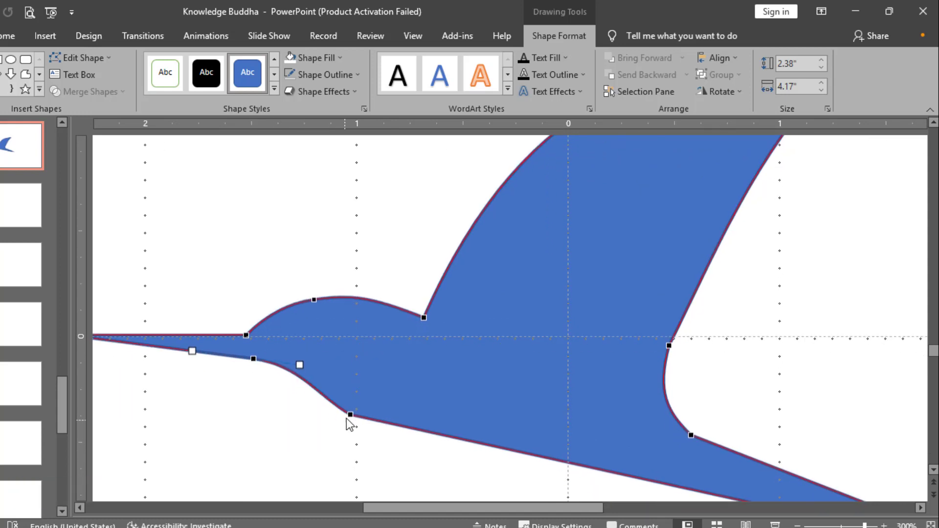
{"action": "left_click", "coordinate": [348, 412]}
{"action": "left_click_drag", "start_coordinate": [317, 393], "coordinate": [322, 397]}
Bow the belly edge outward between the chest point and the tail
{"action": "scroll", "coordinate": [474, 394], "scroll_direction": "down", "scroll_amount": 2}
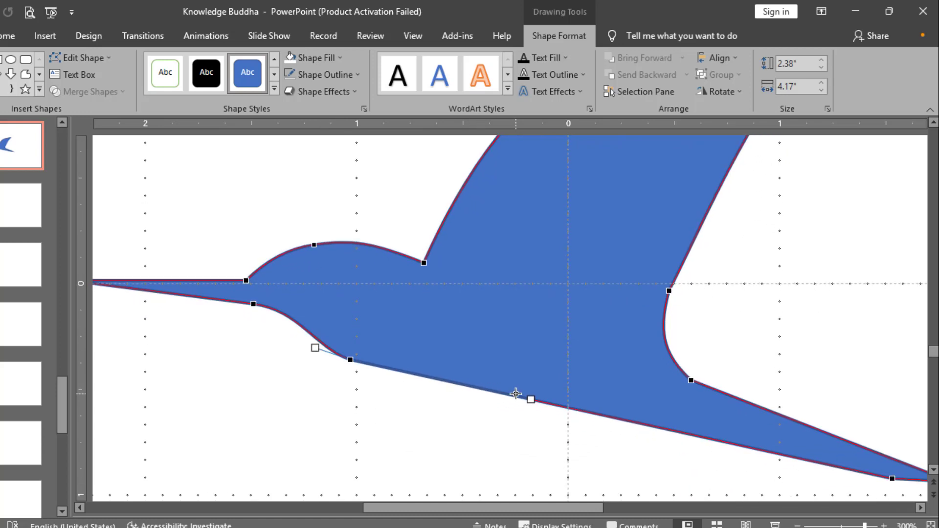
{"action": "scroll", "coordinate": [516, 394], "scroll_direction": "down", "scroll_amount": 2}
{"action": "scroll", "coordinate": [517, 391], "scroll_direction": "down", "scroll_amount": 2}
{"action": "scroll", "coordinate": [518, 394], "scroll_direction": "down", "scroll_amount": 1}
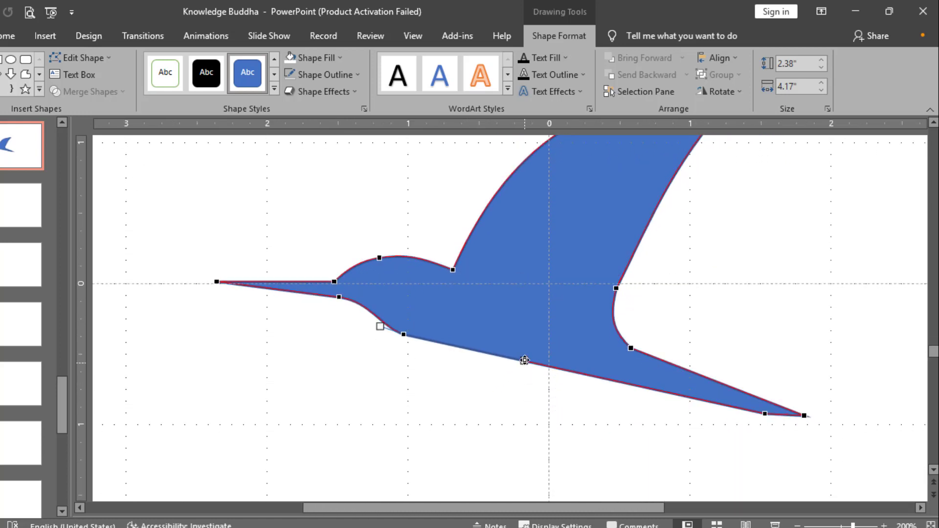
{"action": "left_click_drag", "start_coordinate": [523, 360], "coordinate": [515, 389]}
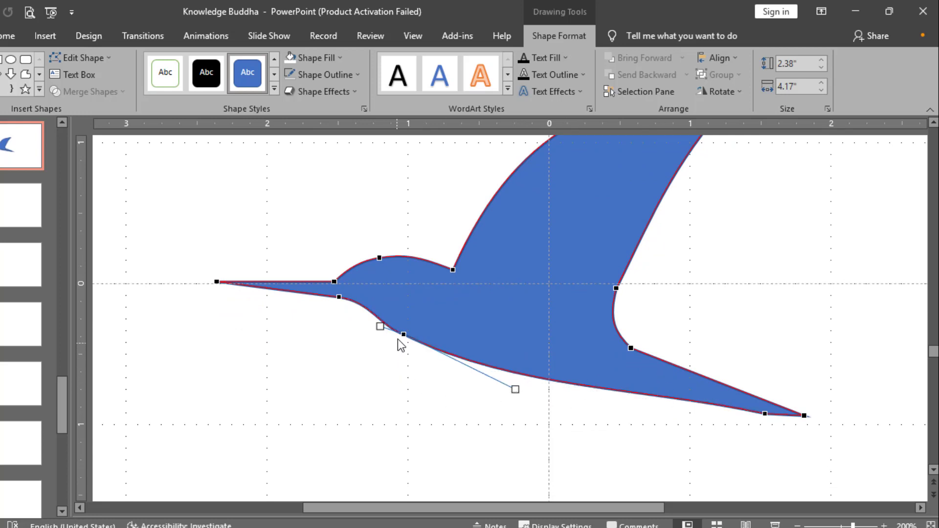
{"action": "scroll", "coordinate": [402, 333], "scroll_direction": "up", "scroll_amount": 5, "text": "ctrl"}
{"action": "scroll", "coordinate": [382, 377], "scroll_direction": "down", "scroll_amount": 3}
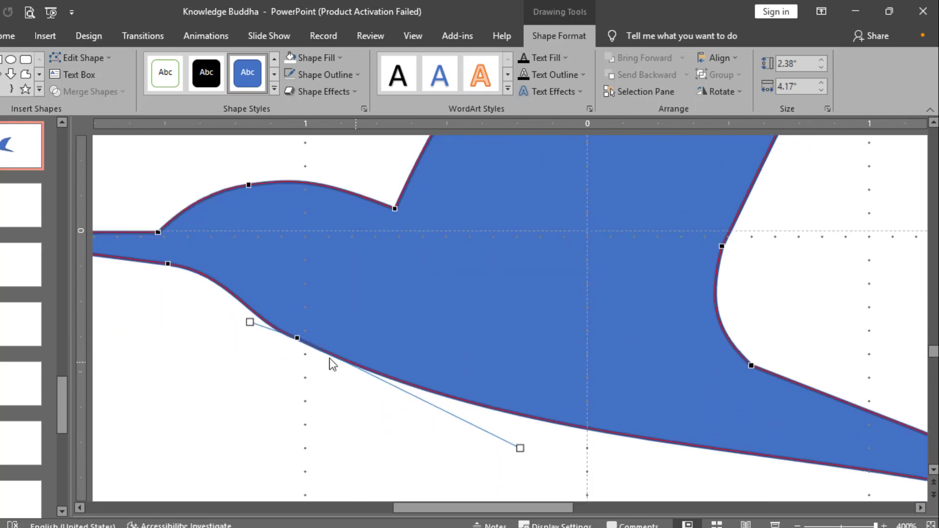
Refine the curve through the chest point so that the throat and belly lines flow into each other
{"action": "left_click_drag", "start_coordinate": [297, 334], "coordinate": [256, 315]}
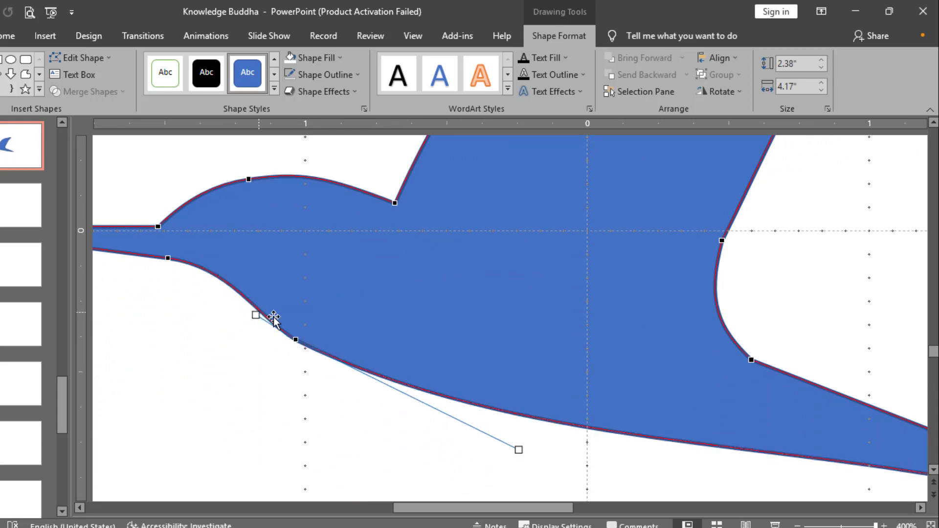
{"action": "left_click_drag", "start_coordinate": [518, 450], "coordinate": [518, 464]}
{"action": "left_click_drag", "start_coordinate": [295, 340], "coordinate": [293, 344]}
{"action": "left_click_drag", "start_coordinate": [515, 468], "coordinate": [521, 449]}
{"action": "scroll", "coordinate": [527, 445], "scroll_direction": "down", "scroll_amount": 6}
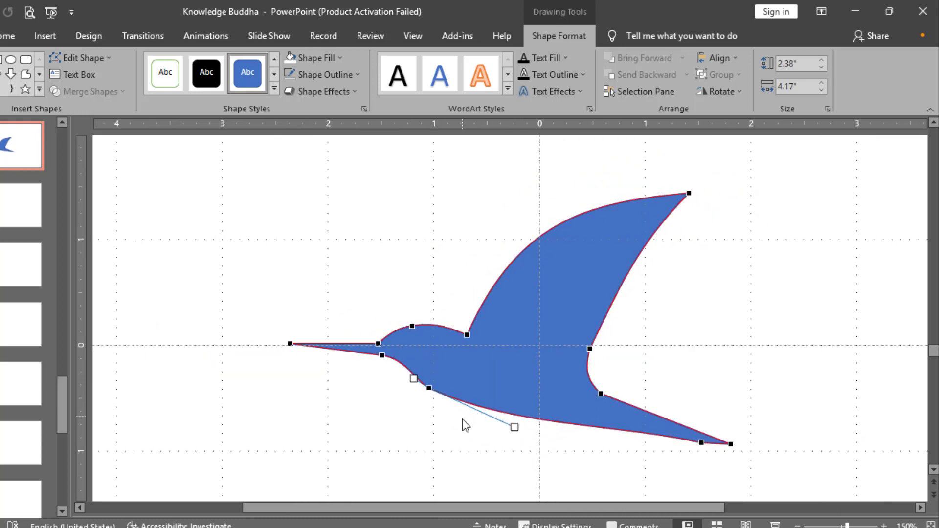
{"action": "left_click", "coordinate": [488, 423]}
{"action": "scroll", "coordinate": [506, 425], "scroll_direction": "up", "scroll_amount": 2}
{"action": "scroll", "coordinate": [492, 418], "scroll_direction": "down", "scroll_amount": 3}
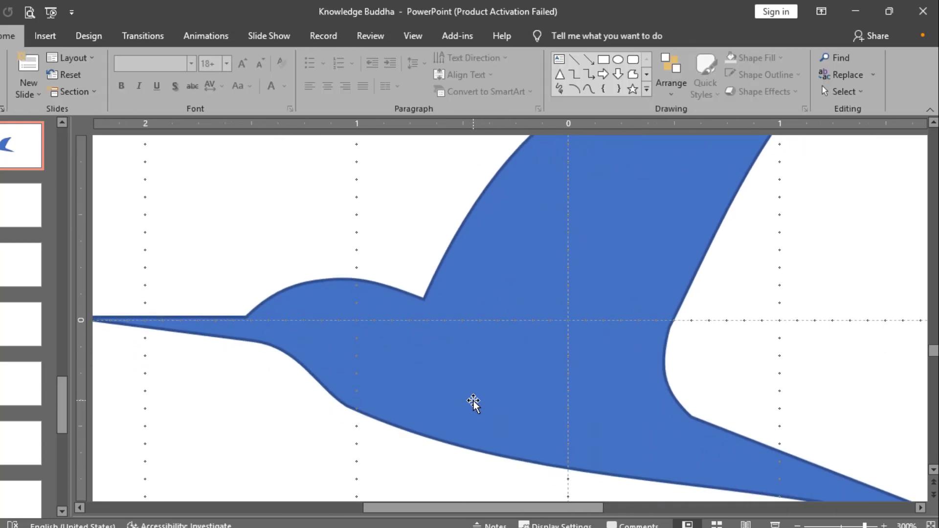
Reopen the bird's points for editing and steepen the belly curve just behind the chest point to make it rounder
{"action": "right_click", "coordinate": [460, 372]}
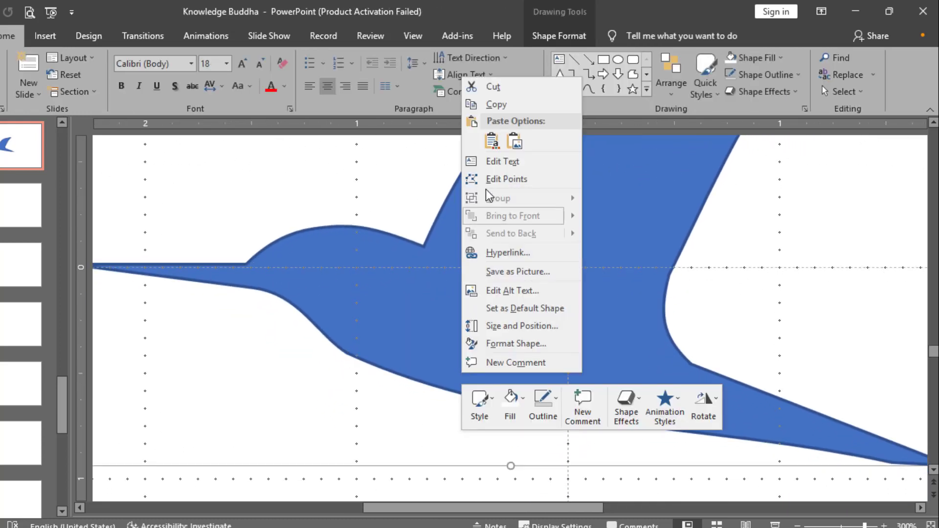
{"action": "left_click", "coordinate": [506, 179]}
{"action": "left_click", "coordinate": [347, 352]}
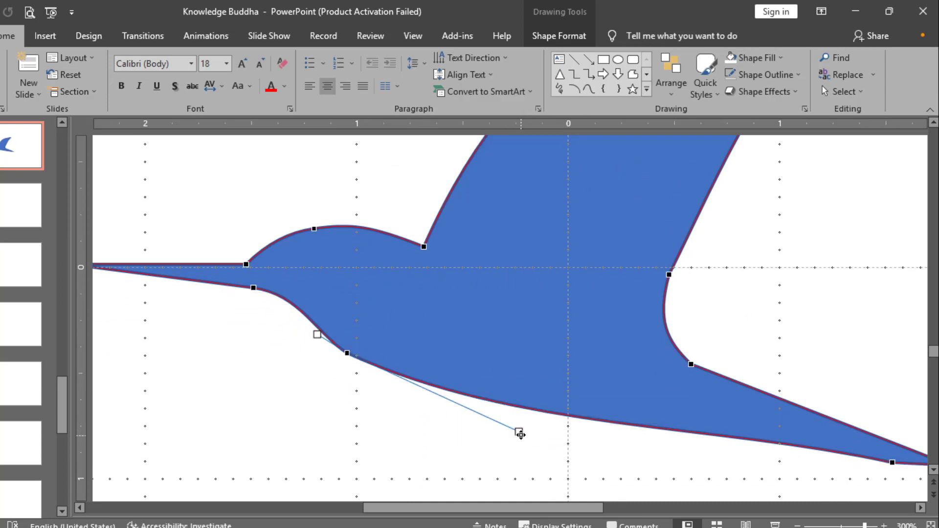
{"action": "left_click_drag", "start_coordinate": [519, 433], "coordinate": [464, 433]}
{"action": "scroll", "coordinate": [465, 431], "scroll_direction": "down", "scroll_amount": 3}
{"action": "scroll", "coordinate": [782, 433], "scroll_direction": "down", "scroll_amount": 2}
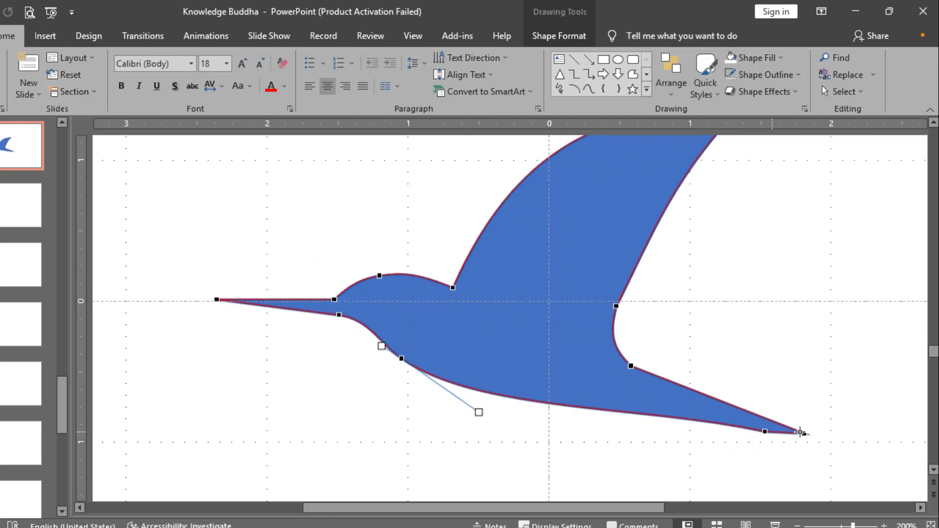
Add a point on the short edge between the tail's lower corner and its tip
{"action": "scroll", "coordinate": [843, 434], "scroll_direction": "up", "scroll_amount": 1}
{"action": "scroll", "coordinate": [841, 433], "scroll_direction": "down", "scroll_amount": 3}
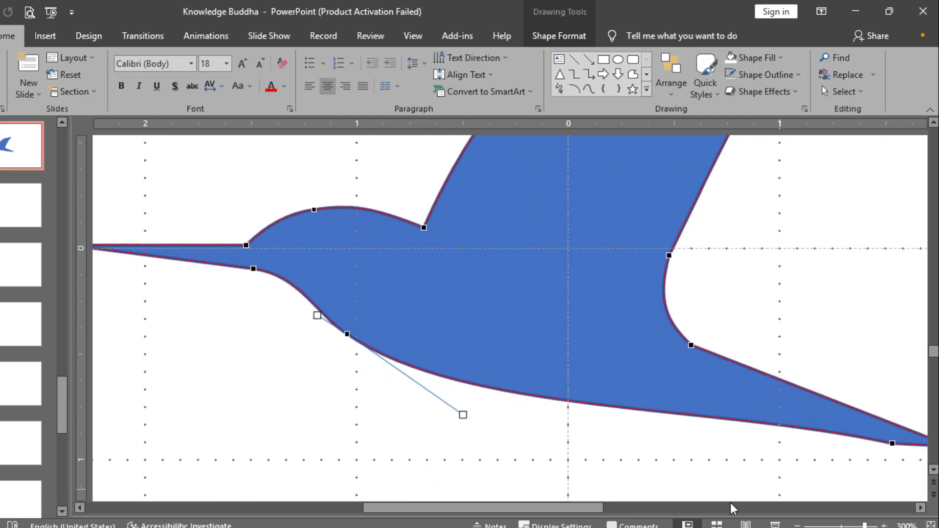
{"action": "left_click_drag", "start_coordinate": [552, 509], "coordinate": [796, 504]}
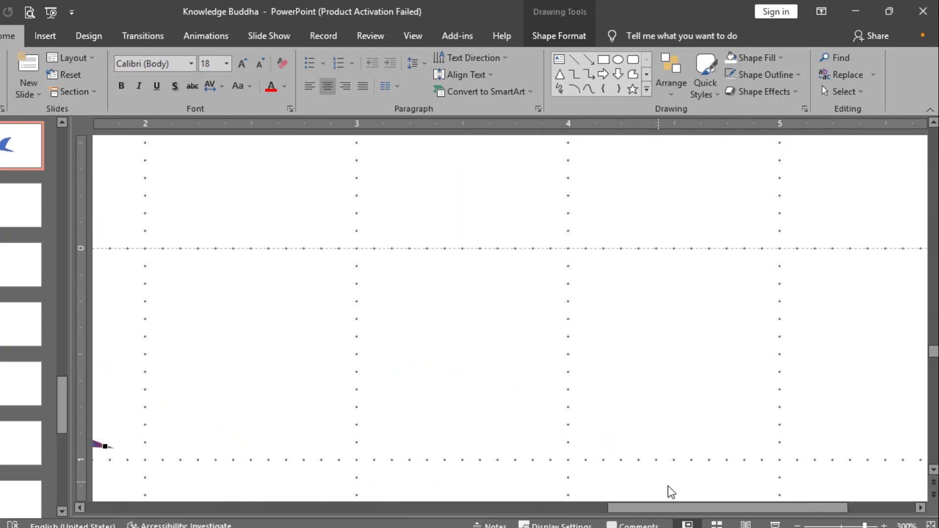
{"action": "left_click_drag", "start_coordinate": [653, 506], "coordinate": [562, 506]}
{"action": "scroll", "coordinate": [596, 488], "scroll_direction": "down", "scroll_amount": 1}
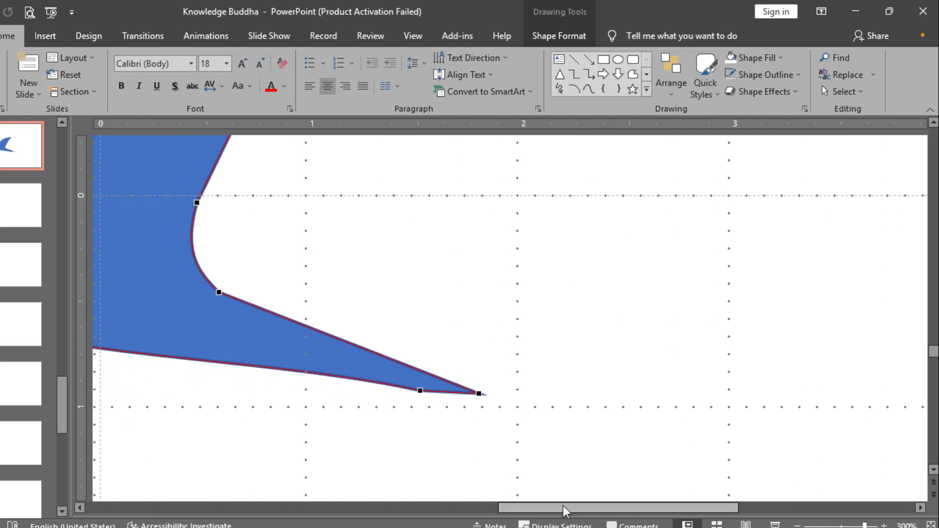
{"action": "left_click", "coordinate": [424, 393]}
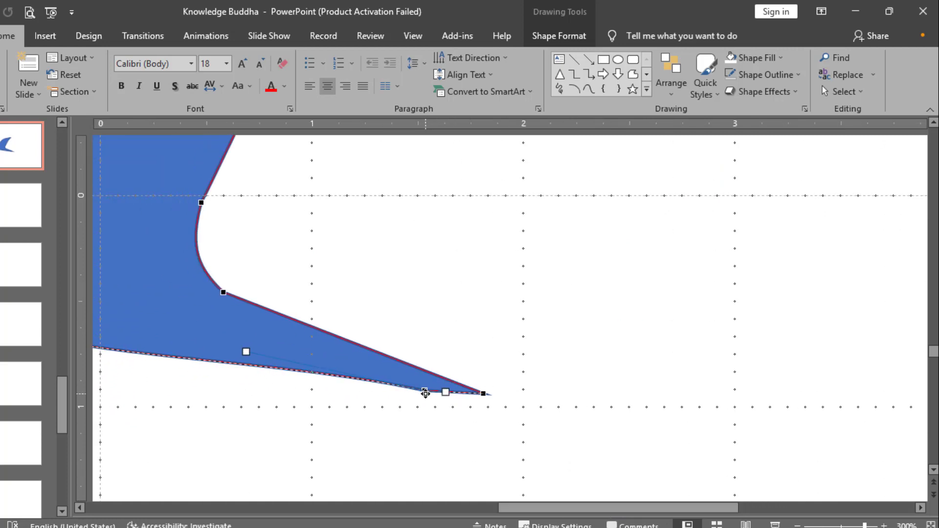
{"action": "right_click", "coordinate": [452, 393]}
{"action": "left_click", "coordinate": [484, 400]}
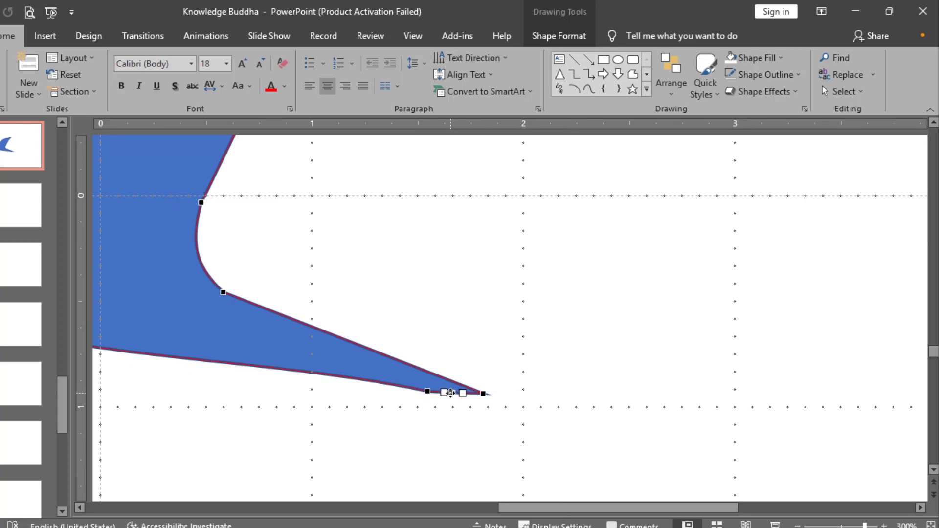
Move the added tail point and the tail tip inward to cut a small notch, and finish editing the points
{"action": "left_click_drag", "start_coordinate": [450, 393], "coordinate": [427, 383]}
{"action": "left_click_drag", "start_coordinate": [484, 394], "coordinate": [455, 384]}
{"action": "left_click", "coordinate": [492, 391]}
{"action": "key", "text": "alt"}
{"action": "scroll", "coordinate": [491, 385], "scroll_direction": "down", "scroll_amount": 10}
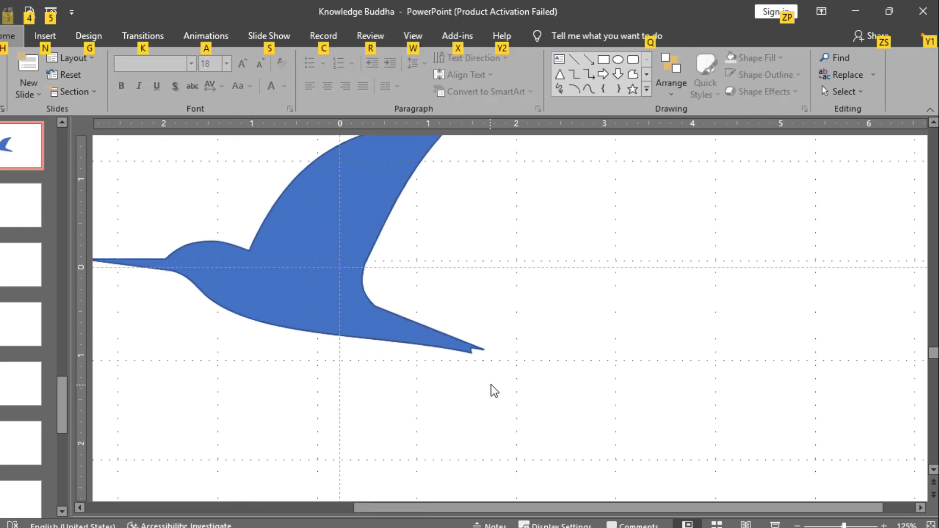
{"action": "scroll", "coordinate": [564, 322], "scroll_direction": "up", "scroll_amount": 5}
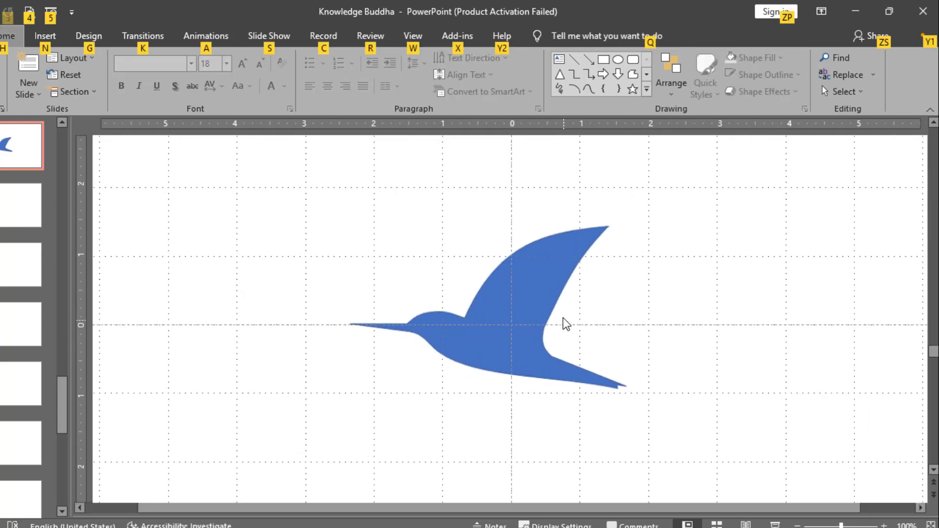
Remove the bird shape's outline and shift the bird slightly lower on the slide
{"action": "left_click", "coordinate": [543, 294]}
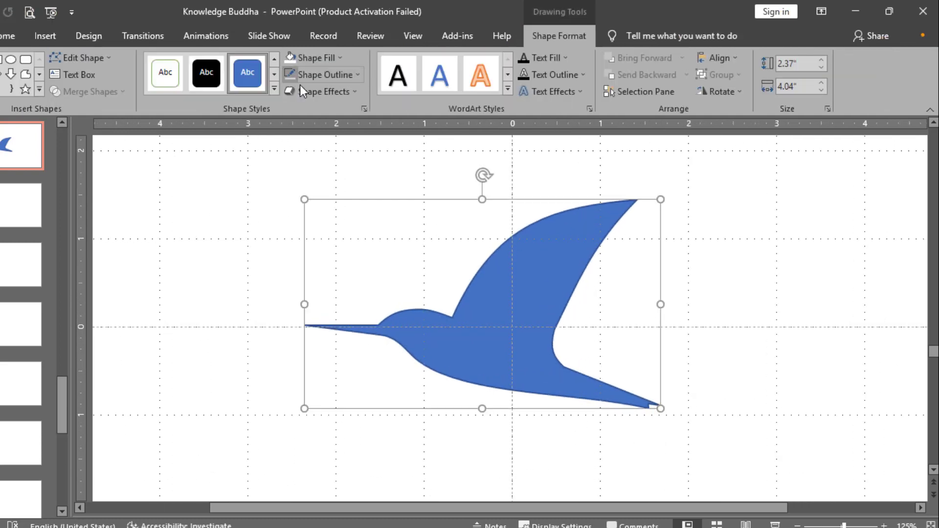
{"action": "left_click", "coordinate": [491, 197]}
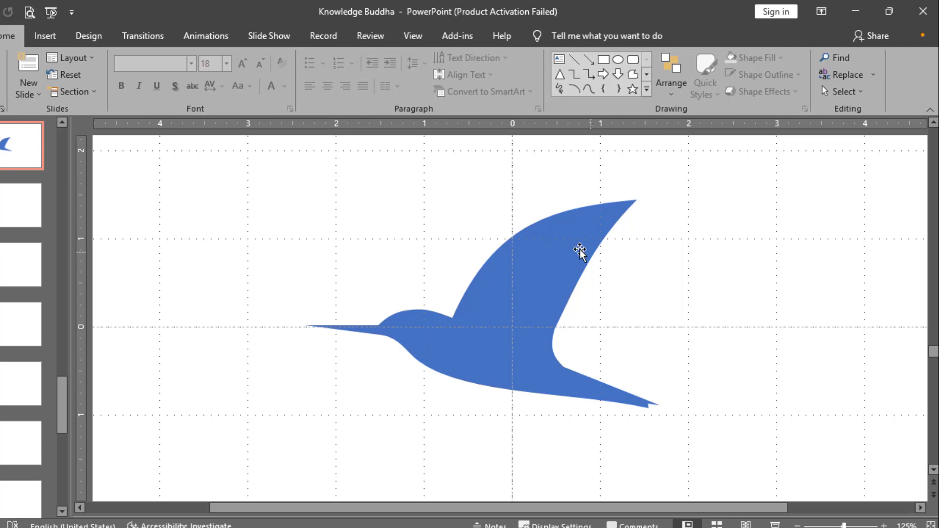
{"action": "left_click_drag", "start_coordinate": [570, 248], "coordinate": [566, 256]}
{"action": "left_click", "coordinate": [652, 251]}
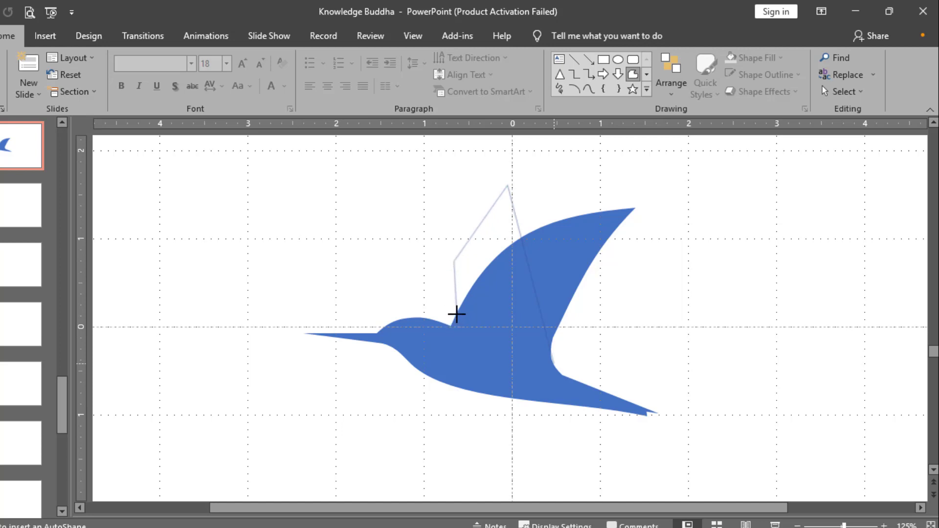
Draw a closed five-point freeform wing about 1.13" wide and 2.08" high, rising from the bird's back over the first wing
{"action": "left_click", "coordinate": [533, 367]}
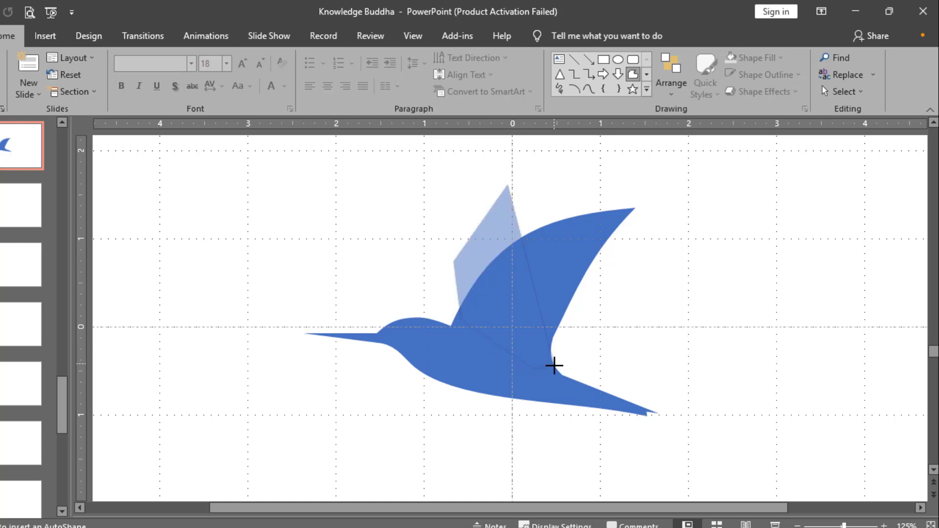
{"action": "left_click", "coordinate": [553, 365]}
{"action": "scroll", "coordinate": [532, 316], "scroll_direction": "up", "scroll_amount": 3}
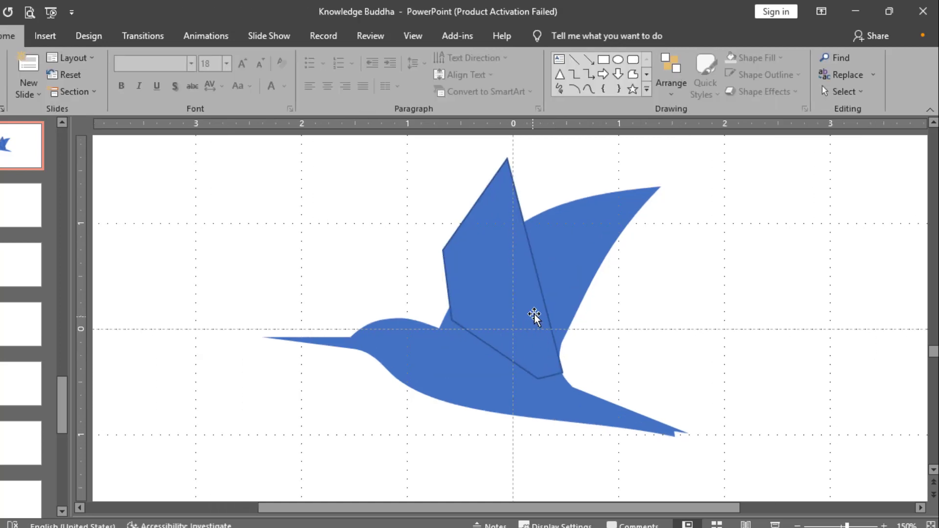
Remove the new wing's outline and fill the wing with black
{"action": "left_click", "coordinate": [529, 300]}
{"action": "scroll", "coordinate": [529, 301], "scroll_direction": "up", "scroll_amount": 2}
{"action": "scroll", "coordinate": [529, 302], "scroll_direction": "down", "scroll_amount": 3}
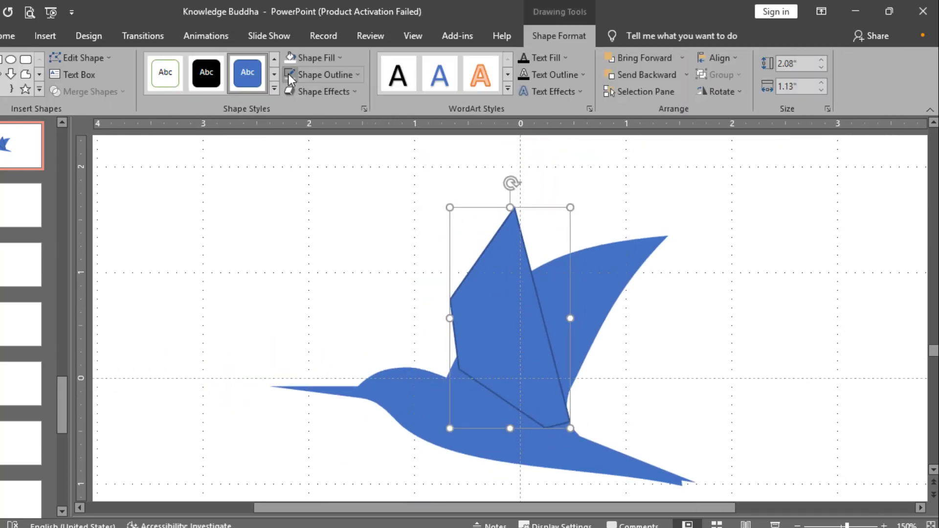
{"action": "left_click", "coordinate": [289, 75]}
{"action": "left_click", "coordinate": [339, 57]}
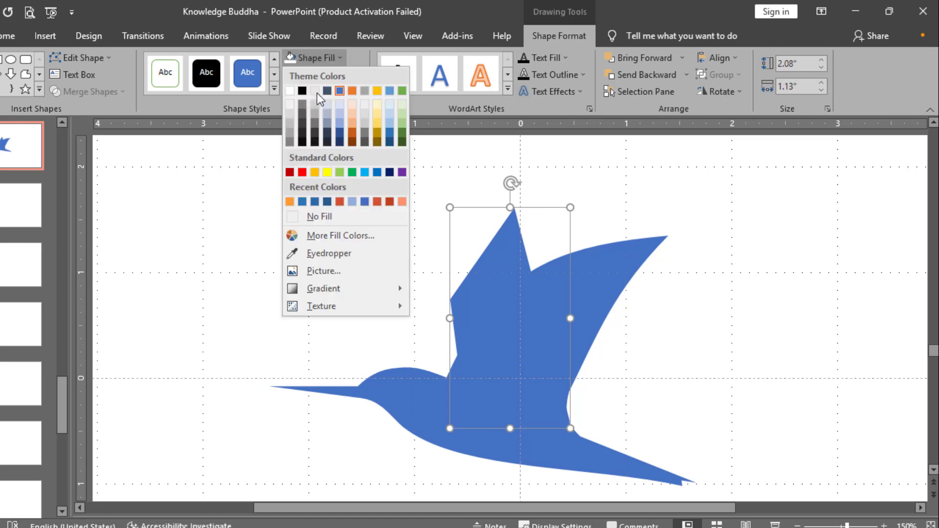
{"action": "left_click", "coordinate": [301, 89]}
{"action": "left_click", "coordinate": [626, 385]}
{"action": "scroll", "coordinate": [609, 383], "scroll_direction": "up", "scroll_amount": 4}
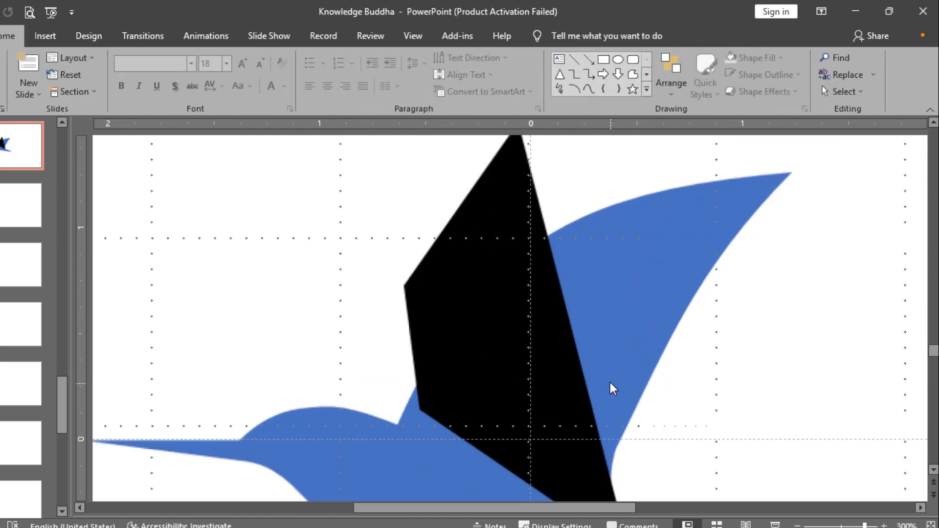
{"action": "scroll", "coordinate": [556, 345], "scroll_direction": "down", "scroll_amount": 4}
Open the black wing's points for editing and bend its rear edge inward below the tip
{"action": "left_click", "coordinate": [535, 329]}
{"action": "right_click", "coordinate": [535, 328]}
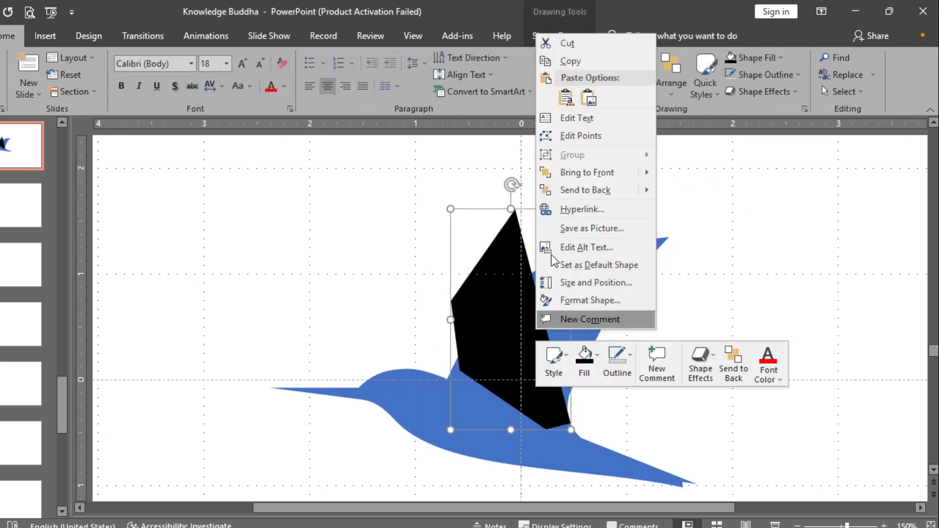
{"action": "left_click", "coordinate": [576, 138]}
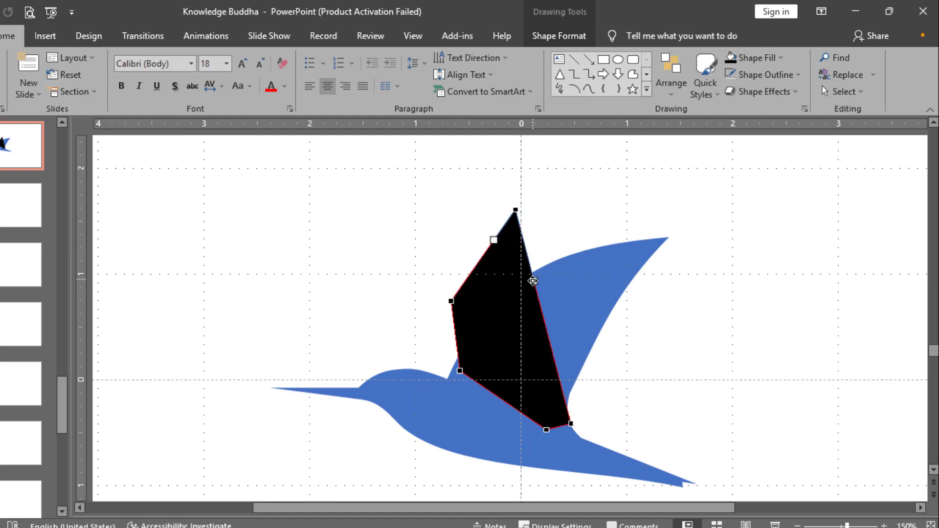
{"action": "left_click_drag", "start_coordinate": [532, 281], "coordinate": [509, 330]}
{"action": "scroll", "coordinate": [562, 419], "scroll_direction": "up", "scroll_amount": 2}
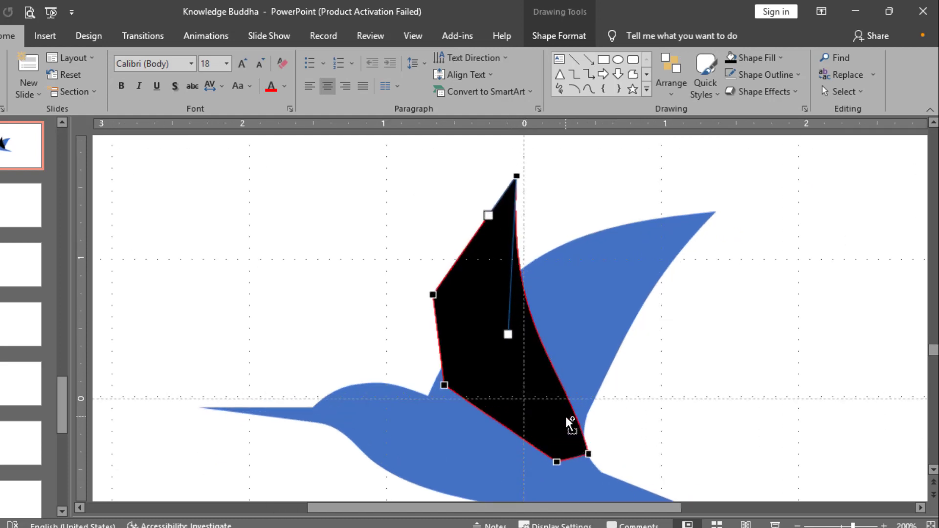
{"action": "scroll", "coordinate": [567, 421], "scroll_direction": "up", "scroll_amount": 2}
{"action": "left_click", "coordinate": [631, 472]}
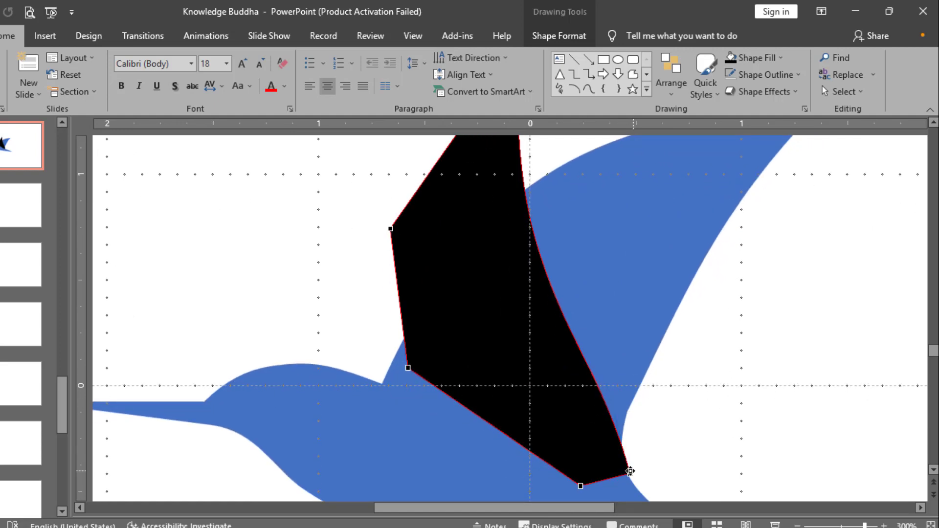
{"action": "key", "text": "ctrl+z"}
{"action": "key", "text": "ctrl+z"}
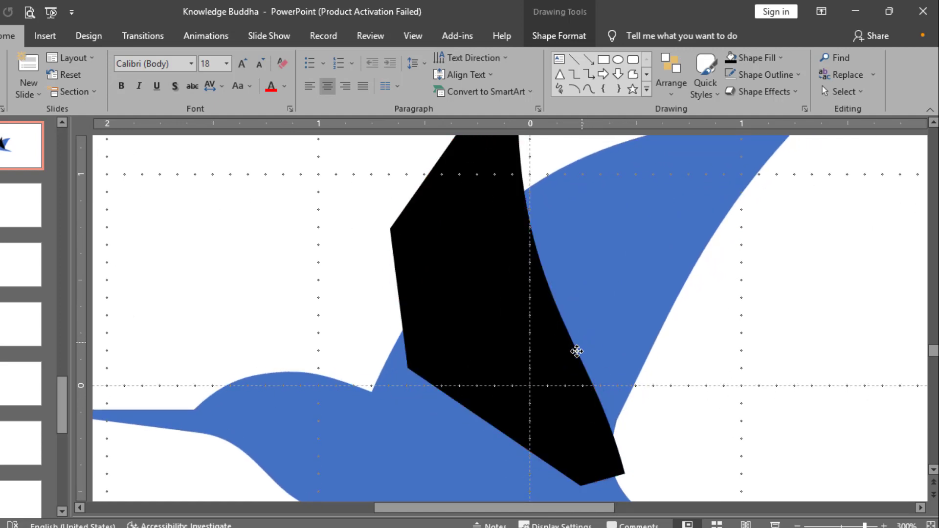
{"action": "key", "text": "ctrl+y"}
{"action": "key", "text": "ctrl+y"}
Adjust the curve handles at the black wing's rear base point and tip to form one smooth, inward-curving rear edge
{"action": "left_click", "coordinate": [554, 361]}
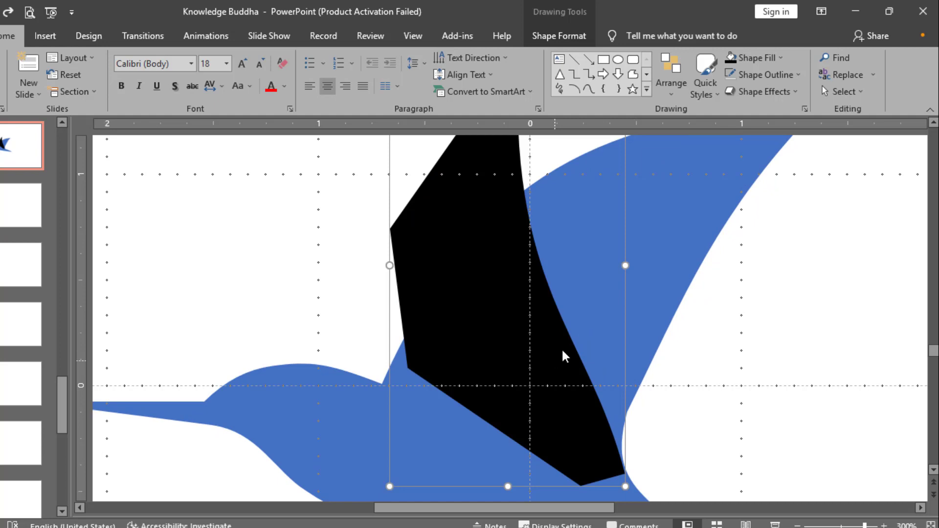
{"action": "right_click", "coordinate": [563, 353]}
{"action": "left_click", "coordinate": [598, 164]}
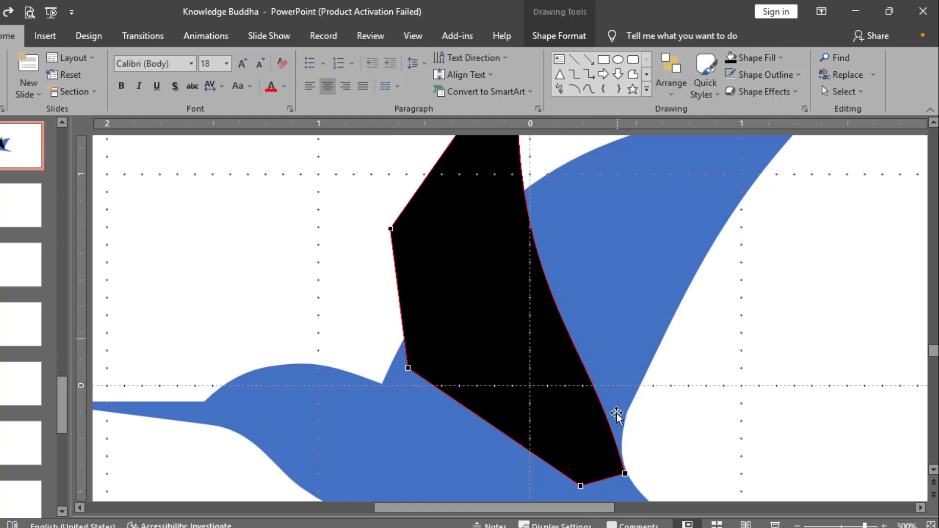
{"action": "left_click", "coordinate": [626, 477]}
{"action": "left_click_drag", "start_coordinate": [585, 330], "coordinate": [549, 369]}
{"action": "scroll", "coordinate": [549, 369], "scroll_direction": "down", "scroll_amount": 5}
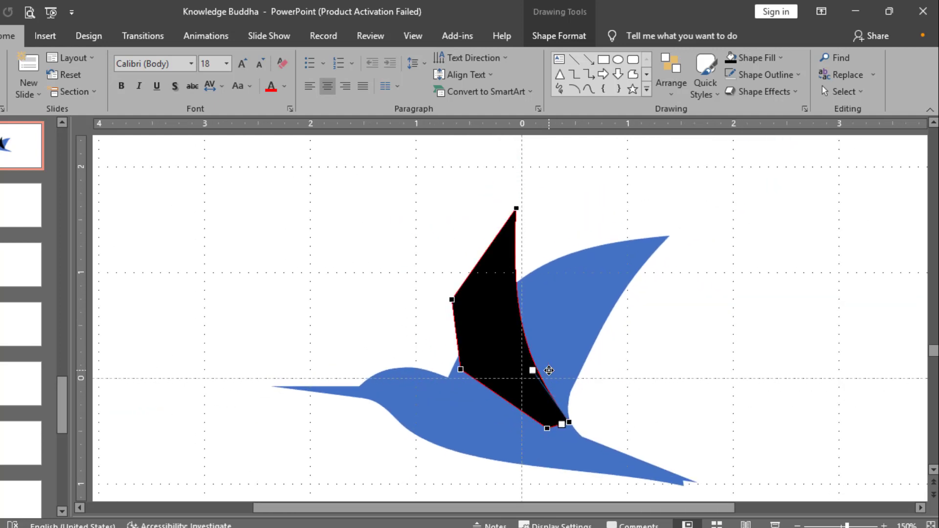
{"action": "scroll", "coordinate": [535, 352], "scroll_direction": "up", "scroll_amount": 5}
{"action": "left_click", "coordinate": [520, 174]}
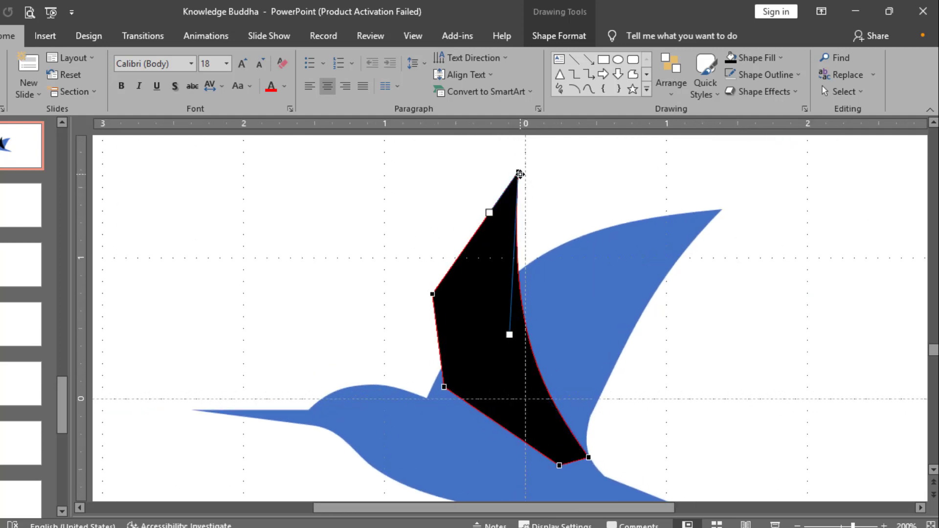
{"action": "left_click_drag", "start_coordinate": [510, 337], "coordinate": [492, 349]}
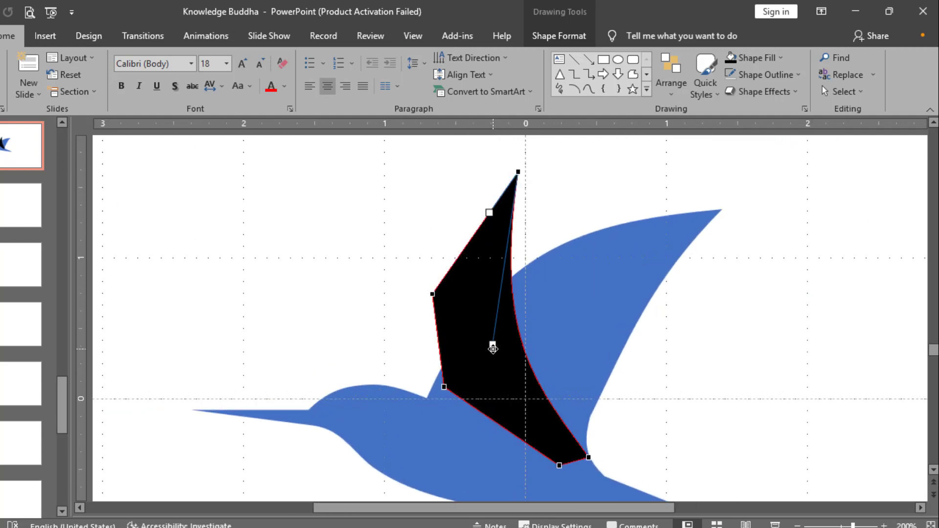
Bend the black wing's upper front edge outward below the tip and blend it into the front middle point
{"action": "left_click_drag", "start_coordinate": [489, 213], "coordinate": [426, 219]}
{"action": "left_click", "coordinate": [432, 294]}
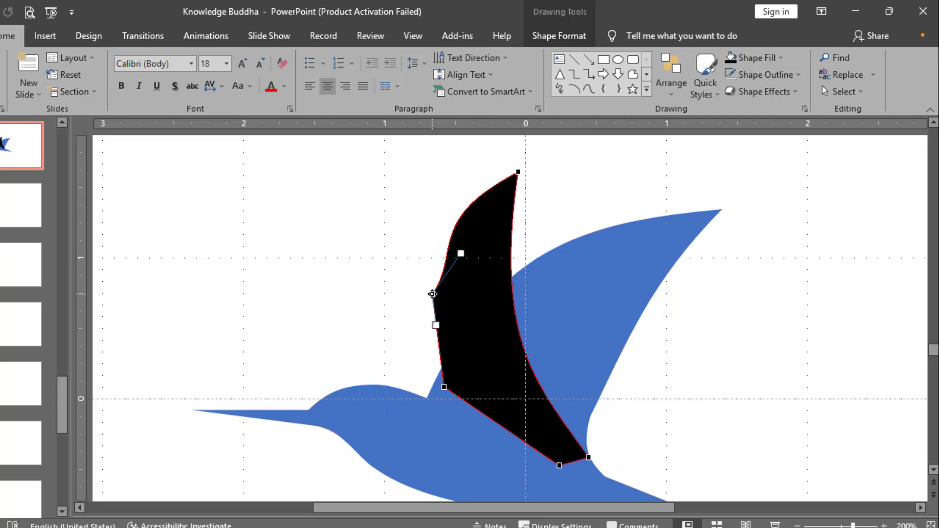
{"action": "left_click_drag", "start_coordinate": [460, 253], "coordinate": [434, 259]}
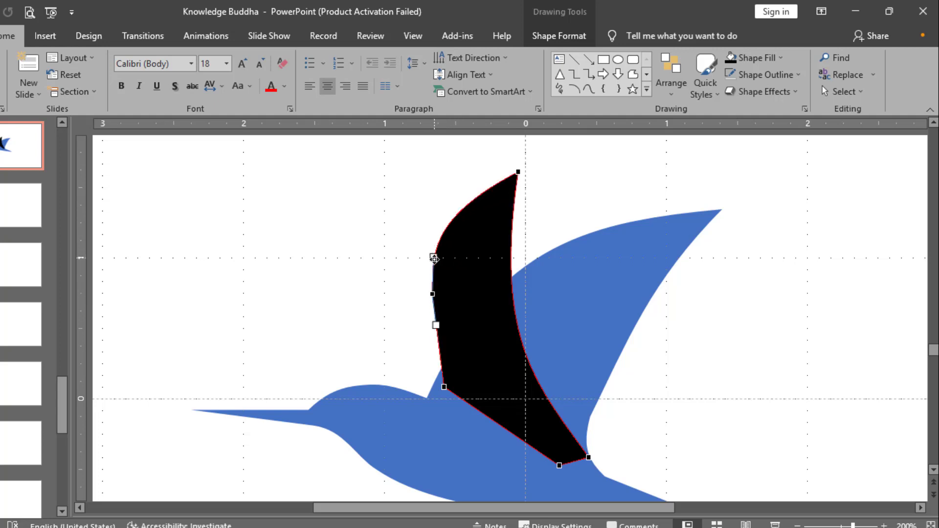
{"action": "left_click_drag", "start_coordinate": [431, 294], "coordinate": [435, 300]}
{"action": "left_click_drag", "start_coordinate": [436, 263], "coordinate": [434, 262]}
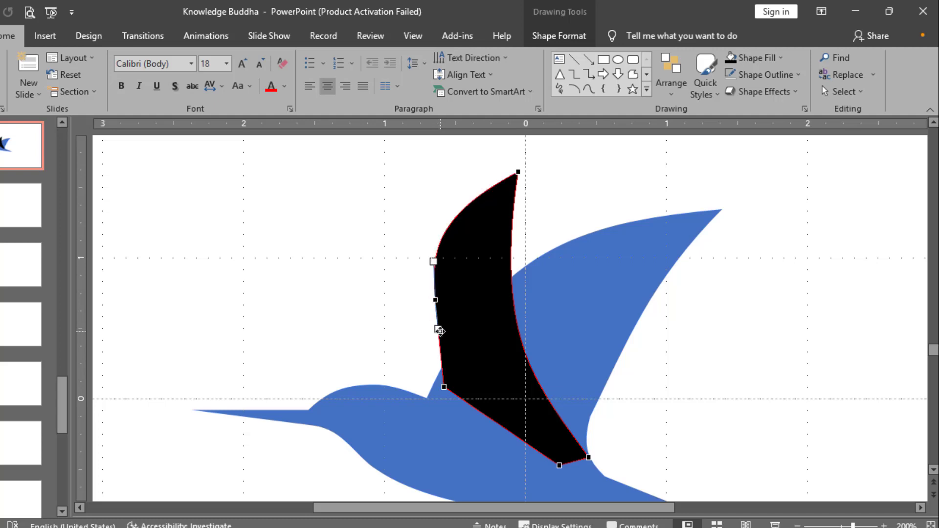
Shift the black wing's front middle point slightly outward and align its two curve handles into a smooth bend
{"action": "left_click", "coordinate": [442, 387]}
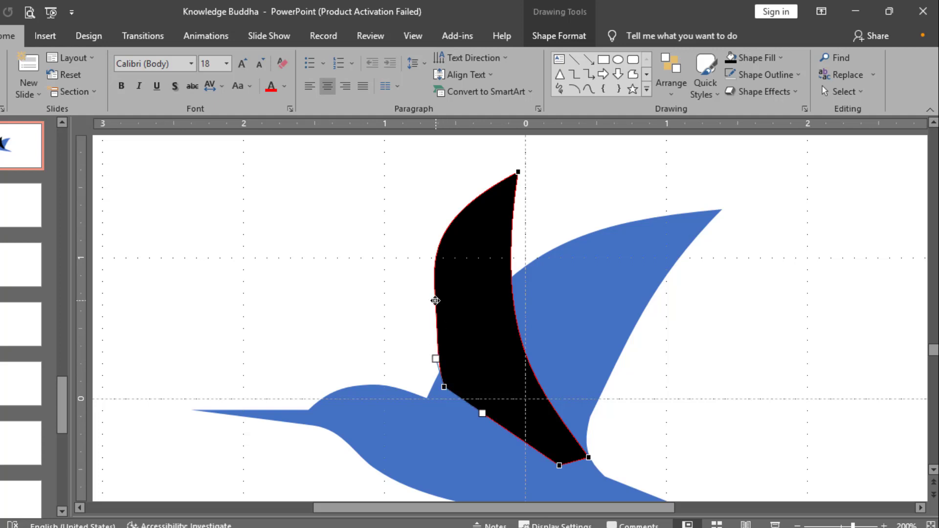
{"action": "left_click_drag", "start_coordinate": [435, 300], "coordinate": [432, 300]}
{"action": "left_click_drag", "start_coordinate": [430, 263], "coordinate": [435, 264]}
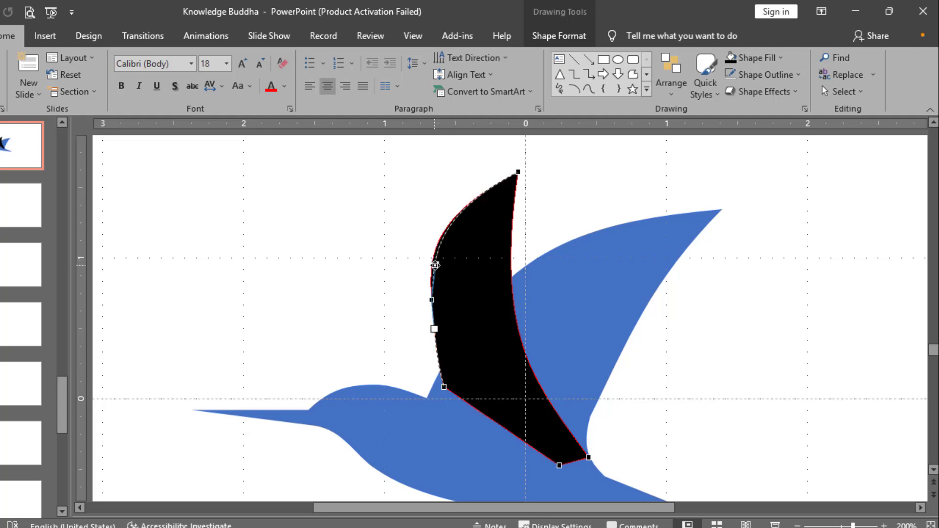
{"action": "left_click_drag", "start_coordinate": [434, 328], "coordinate": [432, 332]}
{"action": "left_click_drag", "start_coordinate": [434, 263], "coordinate": [433, 264]}
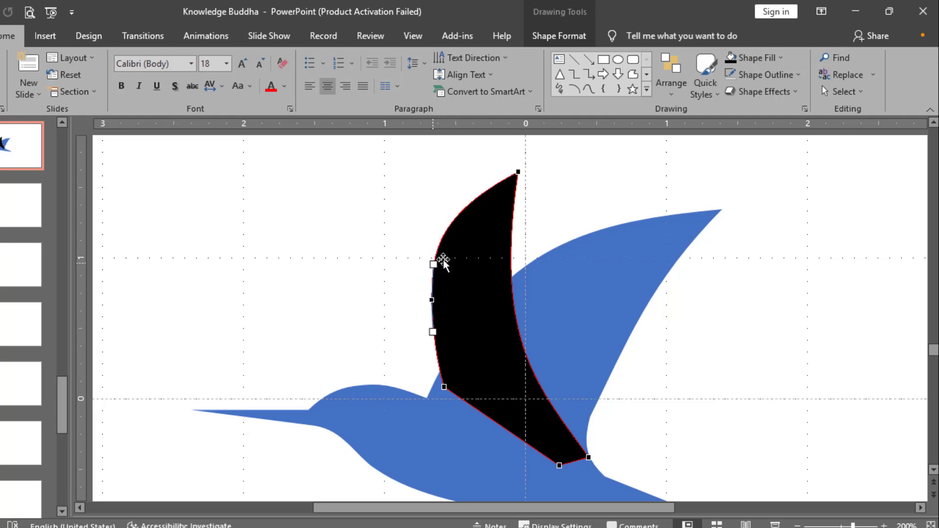
{"action": "left_click", "coordinate": [526, 237]}
{"action": "left_click", "coordinate": [551, 240]}
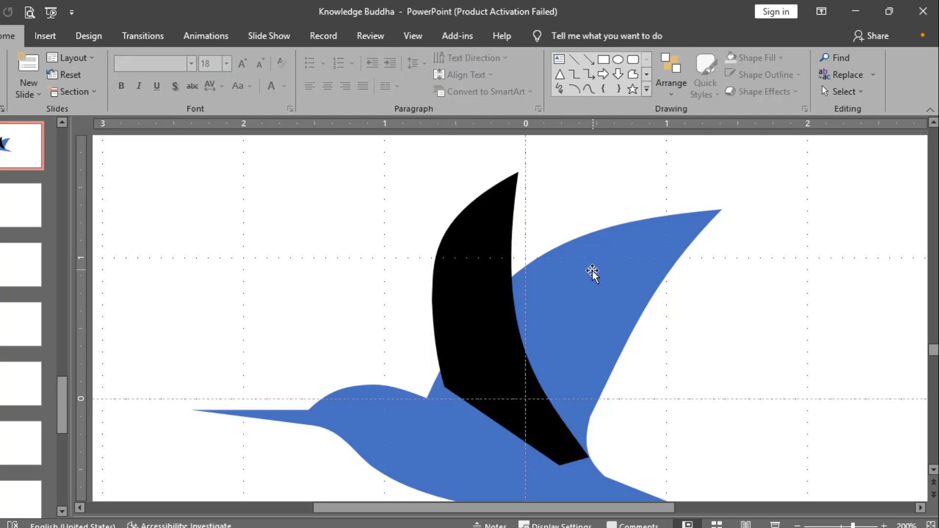
Reopen the black wing's points, lengthen the tip's front curve handle slightly, and nudge the front middle point outward
{"action": "scroll", "coordinate": [591, 271], "scroll_direction": "down", "scroll_amount": 5}
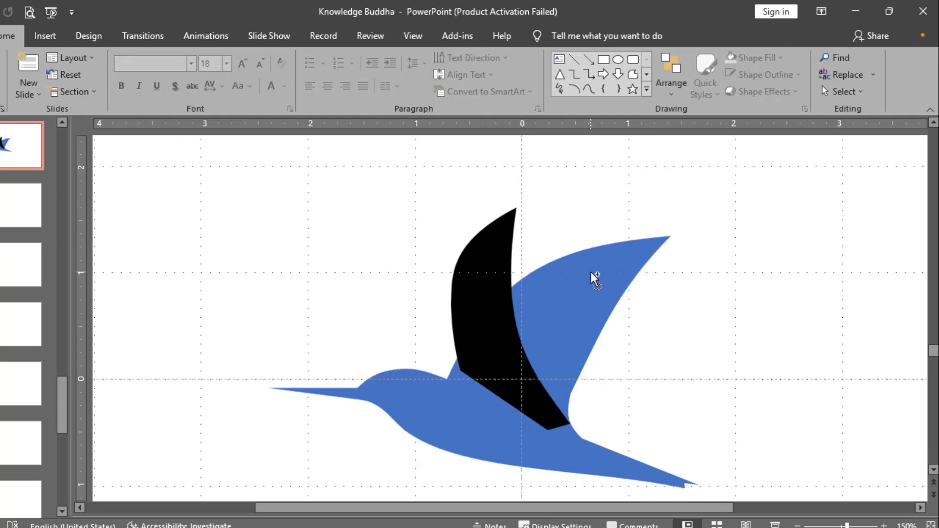
{"action": "left_click", "coordinate": [466, 247]}
{"action": "right_click", "coordinate": [474, 251]}
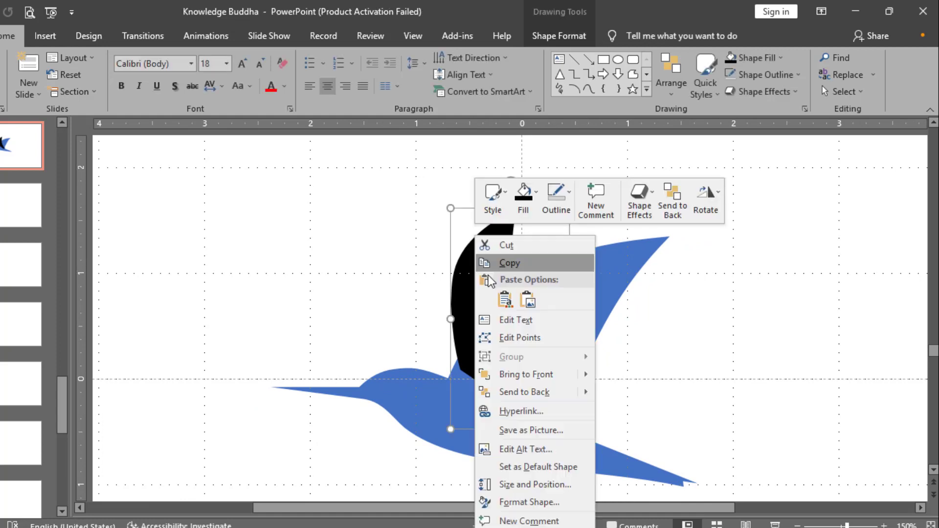
{"action": "left_click", "coordinate": [515, 337]}
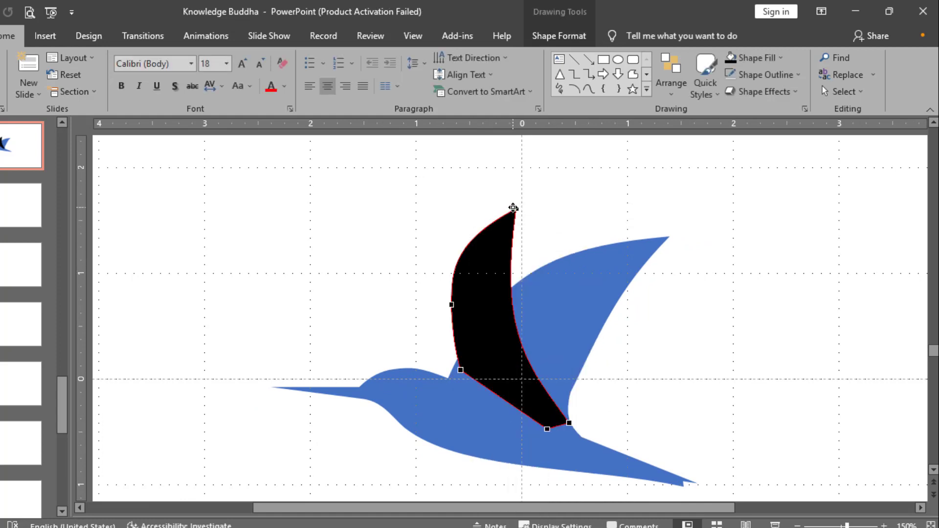
{"action": "left_click", "coordinate": [513, 207]}
{"action": "left_click_drag", "start_coordinate": [444, 244], "coordinate": [437, 240]}
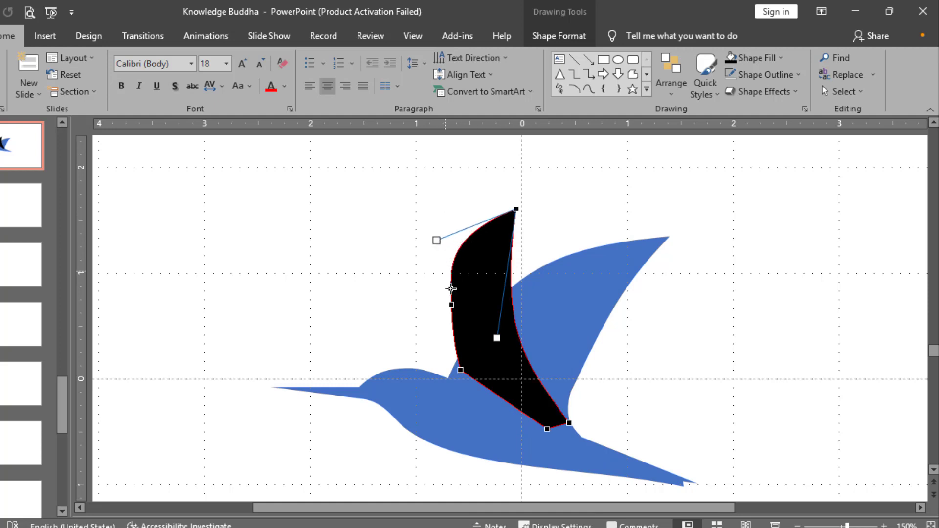
{"action": "left_click_drag", "start_coordinate": [451, 306], "coordinate": [453, 280]}
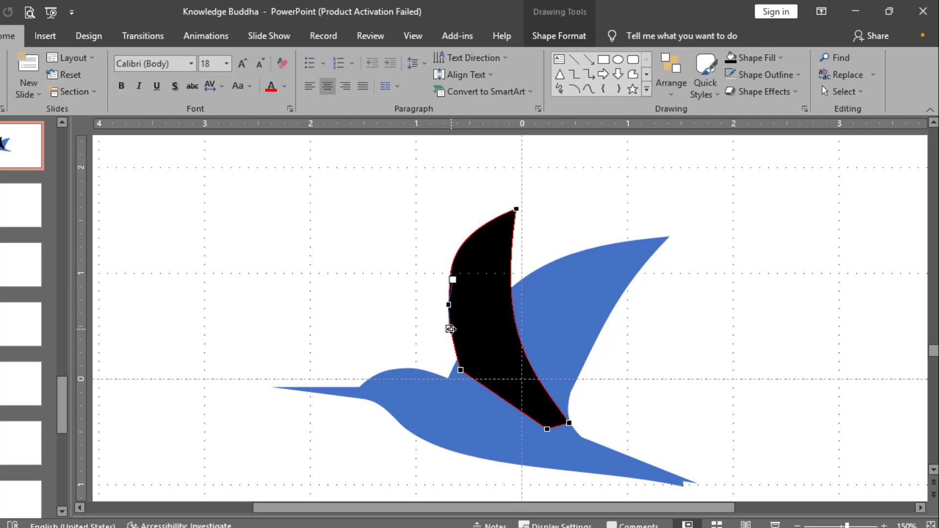
{"action": "left_click_drag", "start_coordinate": [452, 332], "coordinate": [453, 333]}
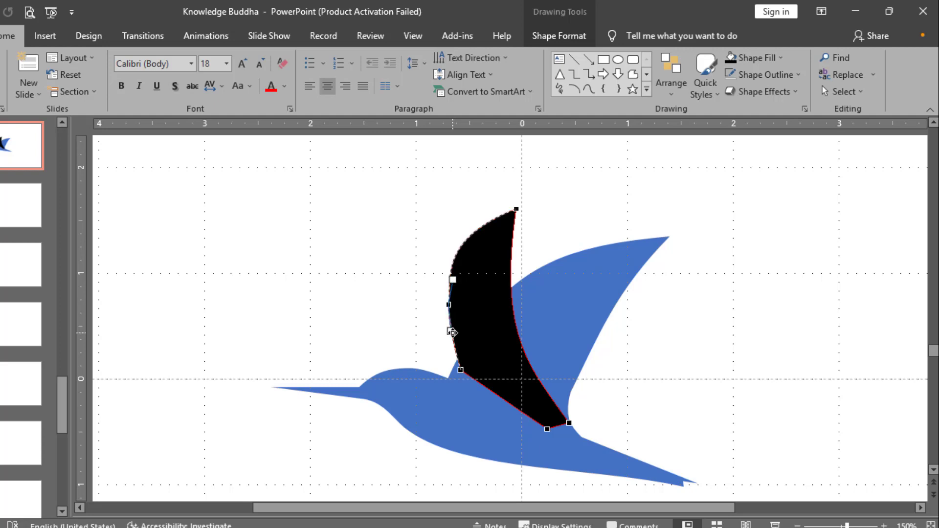
{"action": "left_click", "coordinate": [435, 279]}
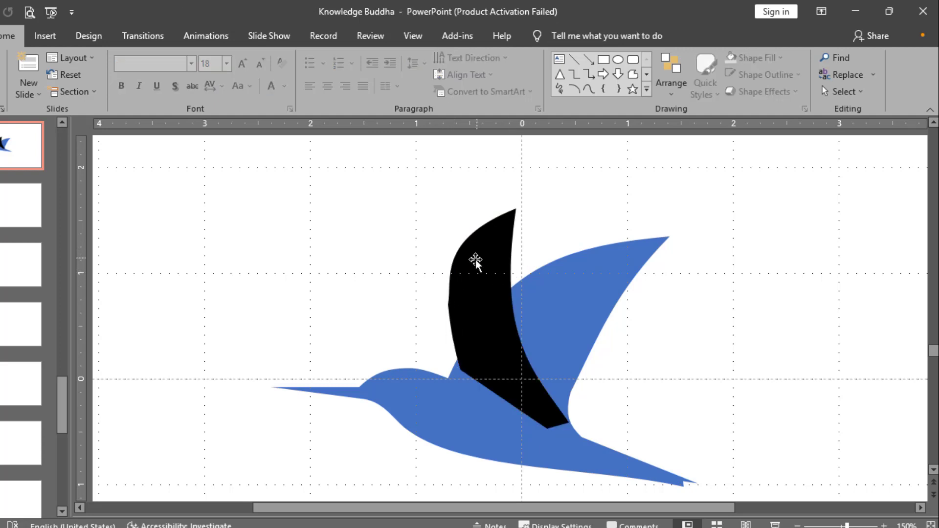
Edit the black wing's points again to smooth out the kink at its front middle point
{"action": "left_click", "coordinate": [465, 268]}
{"action": "scroll", "coordinate": [462, 272], "scroll_direction": "up", "scroll_amount": 5, "text": "ctrl"}
{"action": "right_click", "coordinate": [455, 272]}
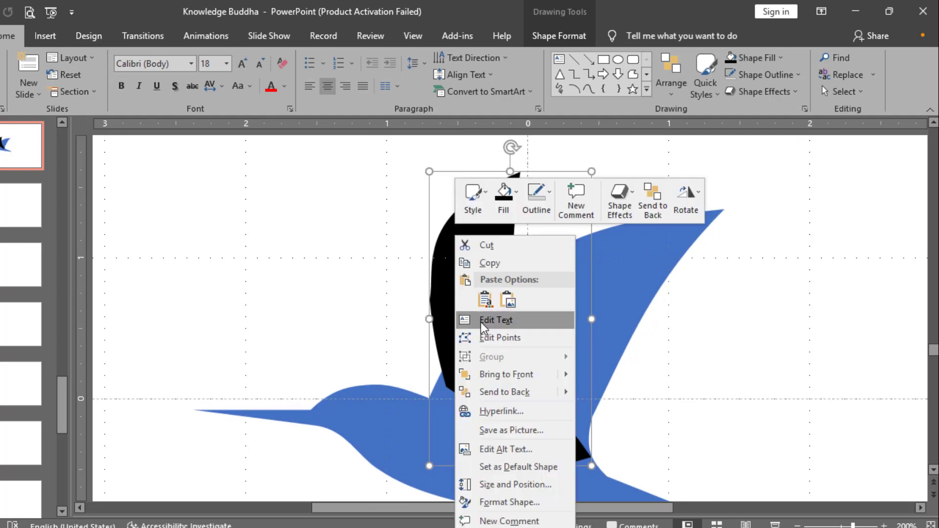
{"action": "left_click", "coordinate": [480, 322]}
{"action": "left_click", "coordinate": [431, 300]}
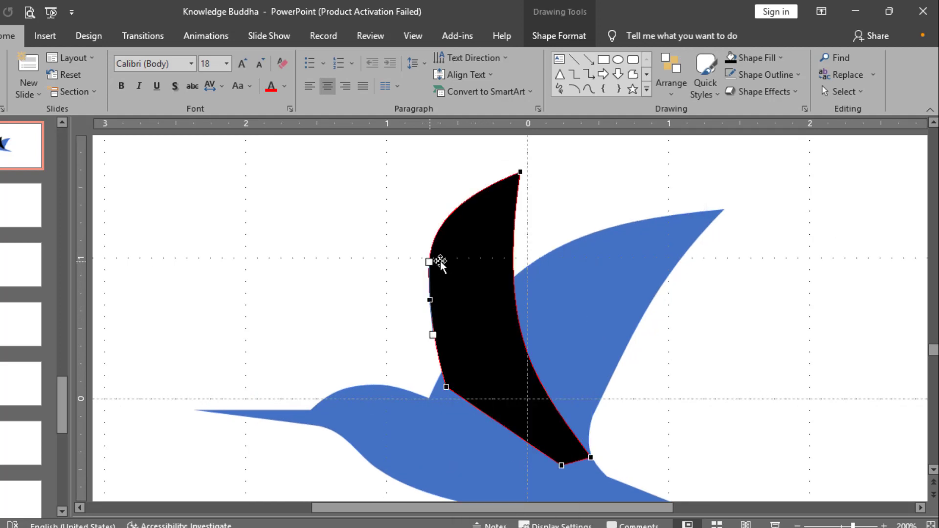
{"action": "left_click", "coordinate": [569, 226]}
{"action": "scroll", "coordinate": [571, 226], "scroll_direction": "down", "scroll_amount": 5, "text": "ctrl"}
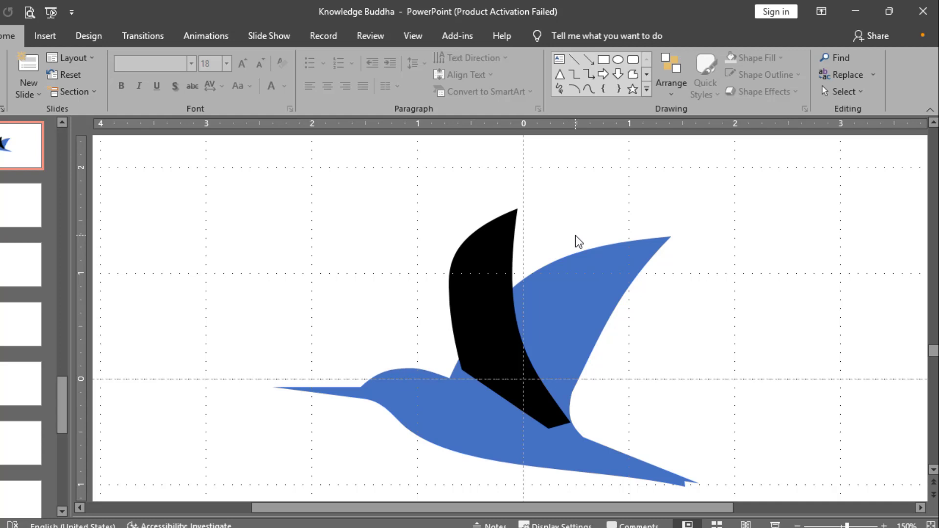
Fill the bird's body and rear wing with the standard orange color
{"action": "left_click", "coordinate": [503, 272]}
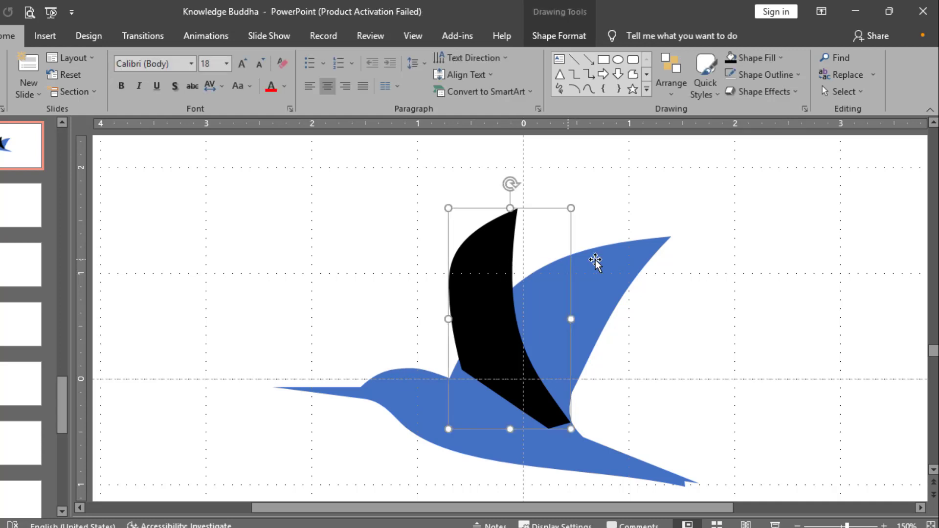
{"action": "left_click", "coordinate": [611, 265]}
{"action": "scroll", "coordinate": [611, 264], "scroll_direction": "down", "scroll_amount": 5, "text": "ctrl"}
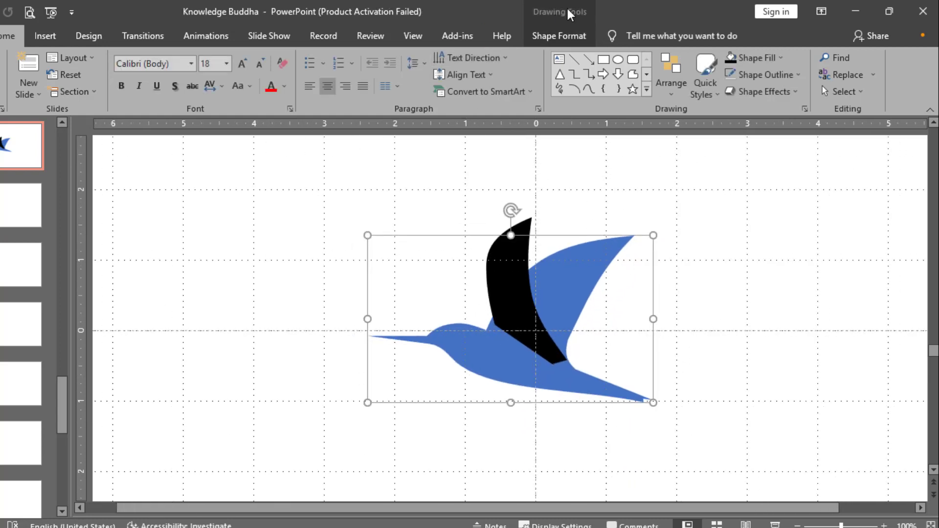
{"action": "left_click", "coordinate": [566, 34]}
{"action": "left_click", "coordinate": [341, 57]}
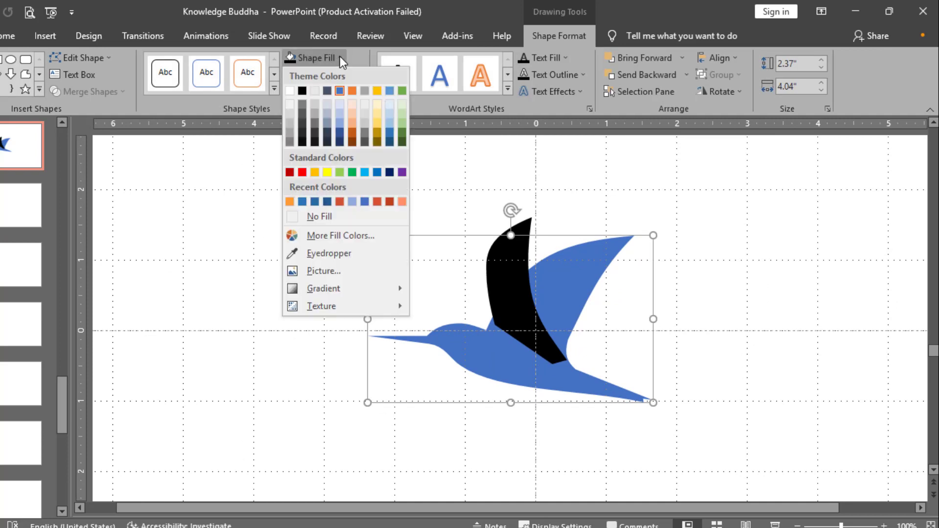
{"action": "left_click", "coordinate": [315, 172]}
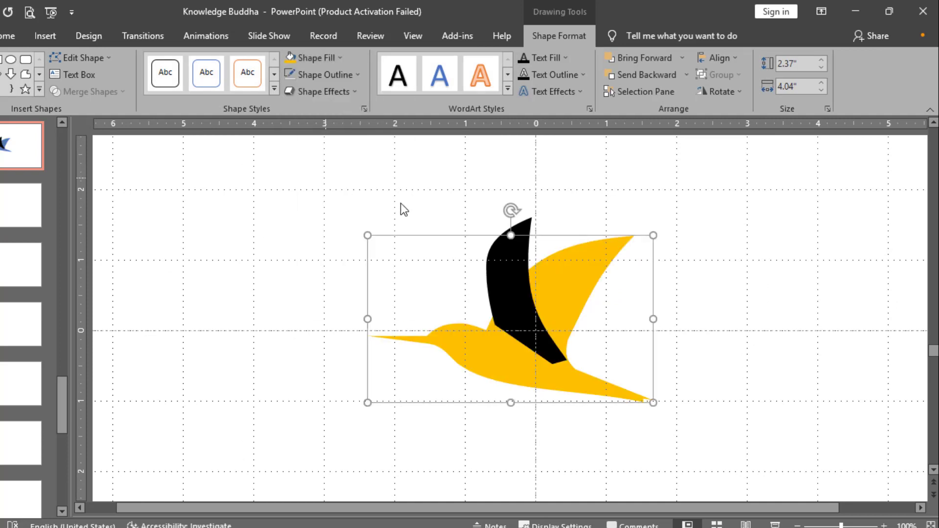
Fill the black front wing with standard yellow
{"action": "scroll", "coordinate": [619, 250], "scroll_direction": "up", "scroll_amount": 3}
{"action": "key", "text": "Escape"}
{"action": "left_click", "coordinate": [507, 239]}
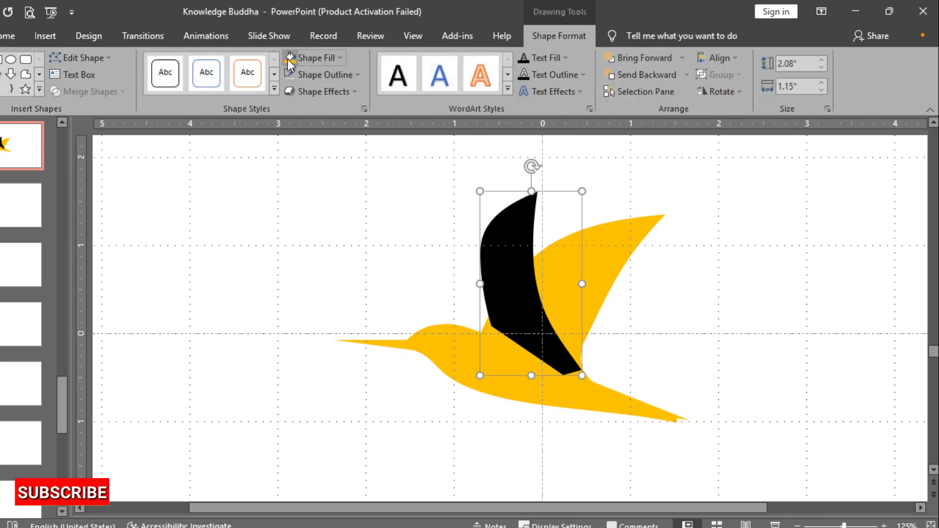
{"action": "left_click", "coordinate": [340, 58]}
{"action": "left_click", "coordinate": [327, 172]}
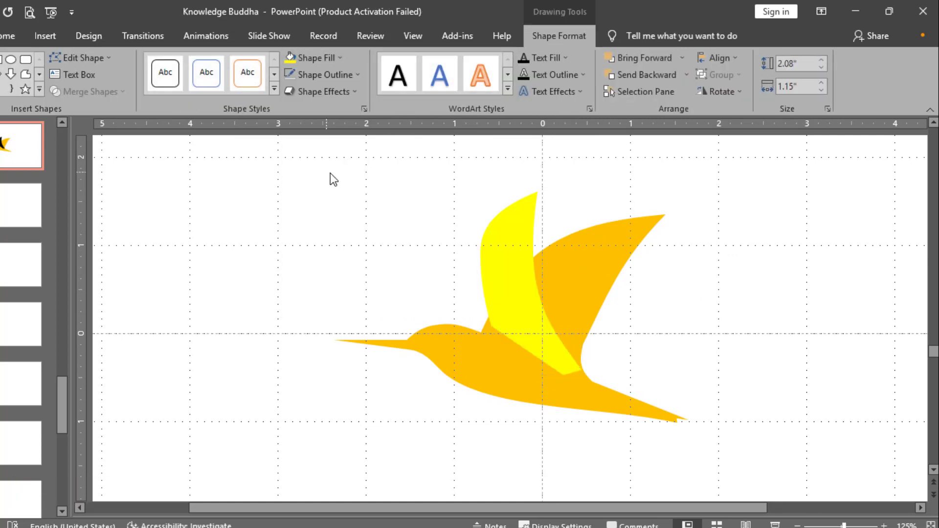
{"action": "left_click", "coordinate": [380, 204]}
Draw a rounded square about 4.82" wide and high around the slide's center and send it behind the bird
{"action": "scroll", "coordinate": [380, 203], "scroll_direction": "down", "scroll_amount": 5}
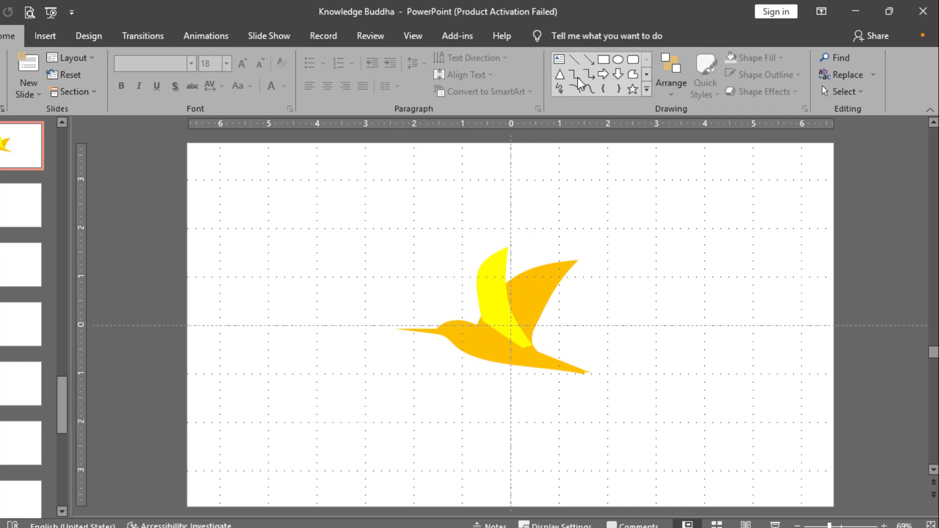
{"action": "left_click", "coordinate": [630, 59]}
{"action": "left_click_drag", "start_coordinate": [384, 223], "coordinate": [608, 393]}
{"action": "left_click", "coordinate": [685, 75]}
{"action": "left_click", "coordinate": [681, 107]}
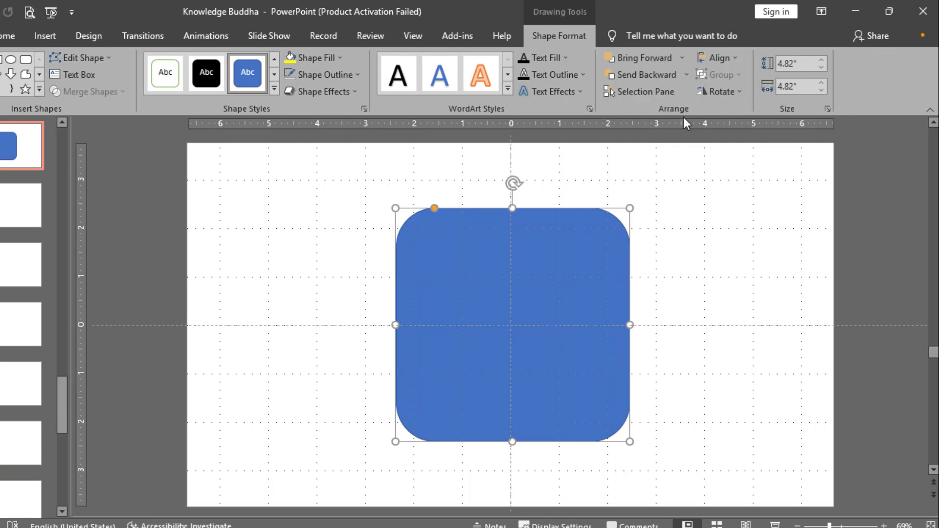
{"action": "scroll", "coordinate": [604, 241], "scroll_direction": "up", "scroll_amount": 1}
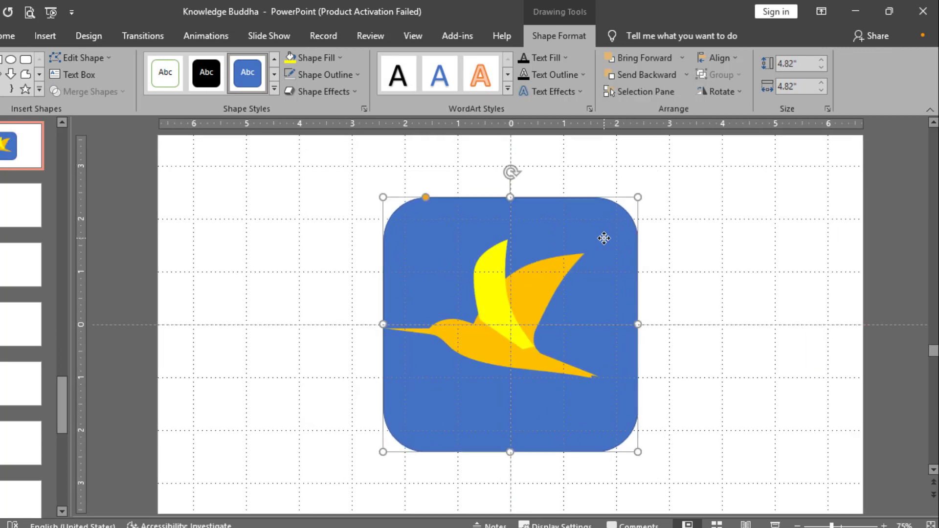
Select the bird's body and front wing together and move them up to the middle of the rounded square
{"action": "left_click", "coordinate": [656, 265]}
{"action": "scroll", "coordinate": [615, 269], "scroll_direction": "up", "scroll_amount": 3}
{"action": "scroll", "coordinate": [615, 269], "scroll_direction": "up", "scroll_amount": 2}
{"action": "left_click", "coordinate": [562, 273]}
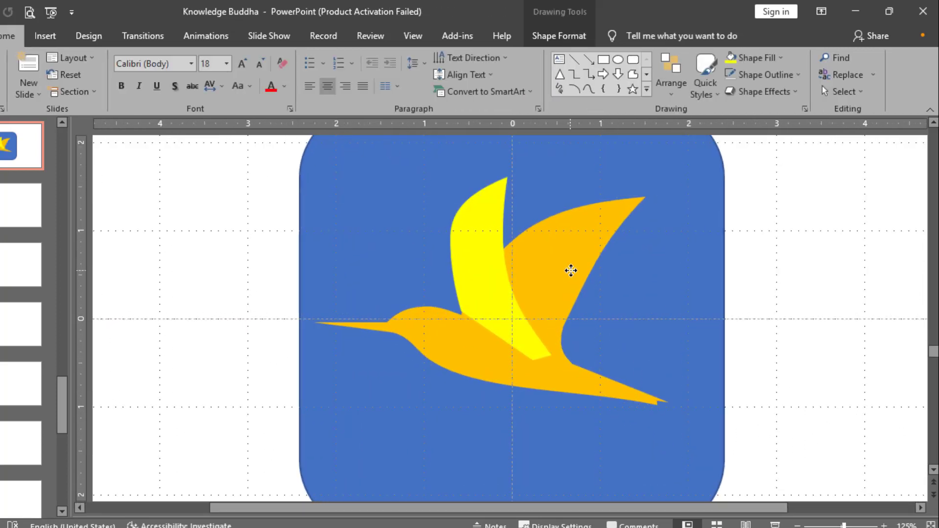
{"action": "left_click_drag", "start_coordinate": [579, 267], "coordinate": [550, 250]}
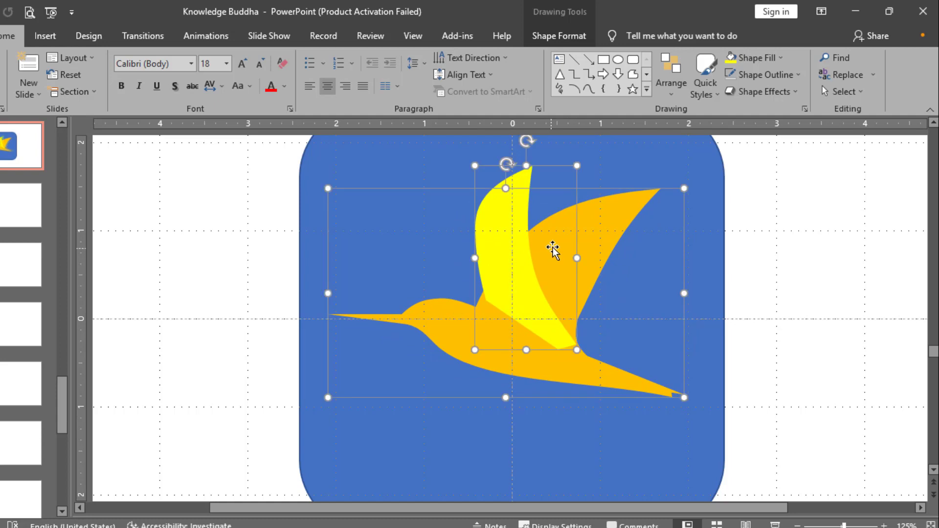
Fill both the bird's body and its front wing with white
{"action": "left_click", "coordinate": [541, 30]}
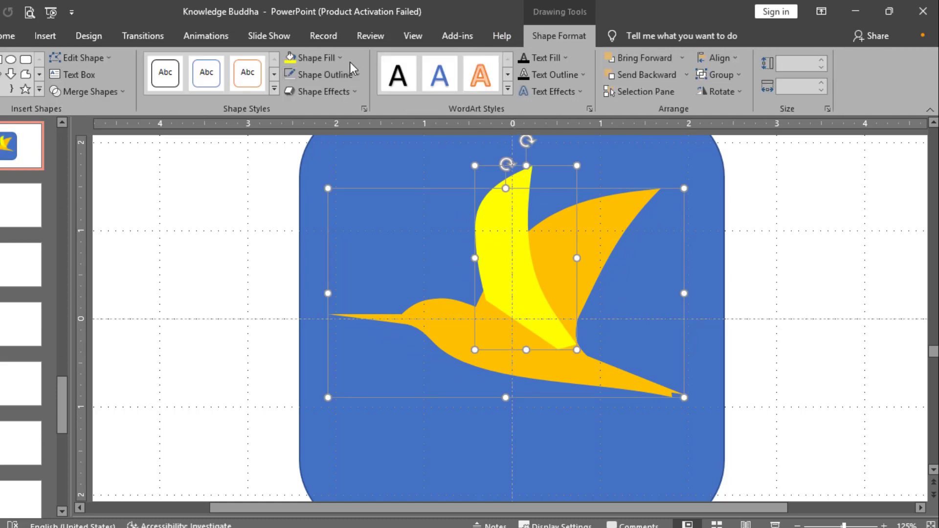
{"action": "left_click", "coordinate": [313, 57]}
{"action": "left_click", "coordinate": [290, 90]}
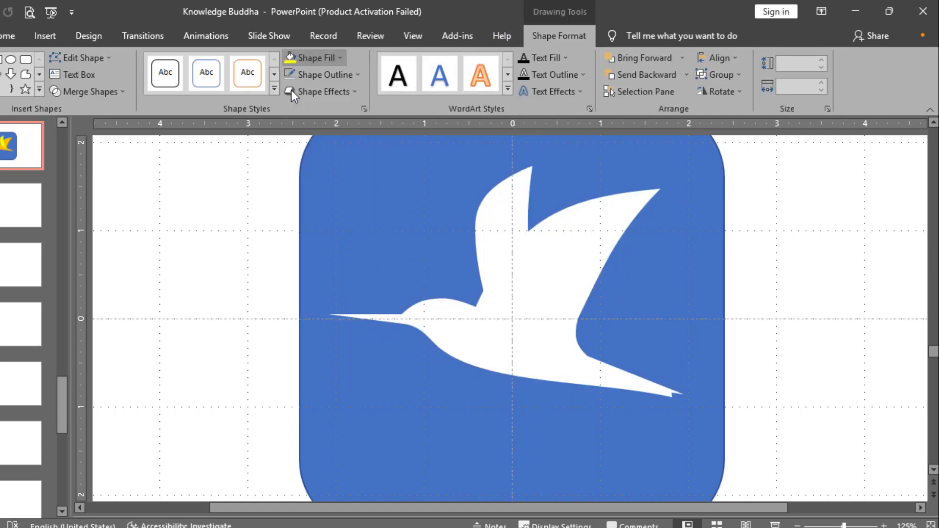
{"action": "left_click", "coordinate": [752, 248]}
Fill the front wing with White, Background 1, Darker 5% to set it off from the body
{"action": "double_click", "coordinate": [514, 226]}
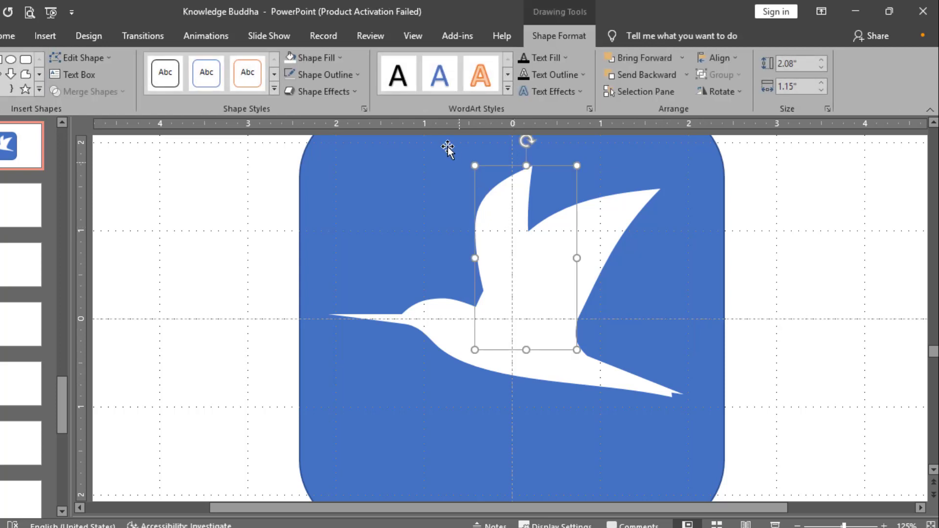
{"action": "left_click", "coordinate": [340, 58]}
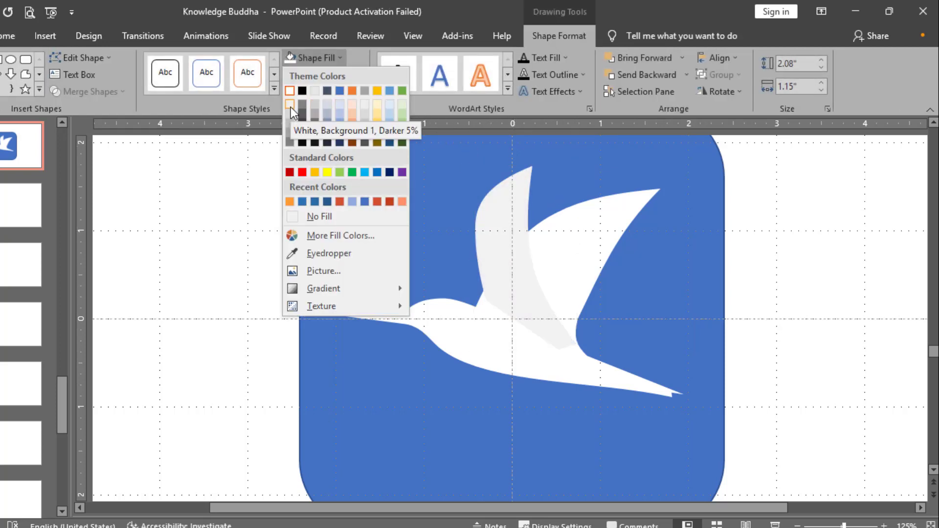
{"action": "left_click", "coordinate": [290, 107]}
{"action": "left_click", "coordinate": [862, 249]}
Fill the bird's front wing with the standard orange-yellow color so it stands out from the white body
{"action": "scroll", "coordinate": [737, 236], "scroll_direction": "up", "scroll_amount": 2, "text": "ctrl"}
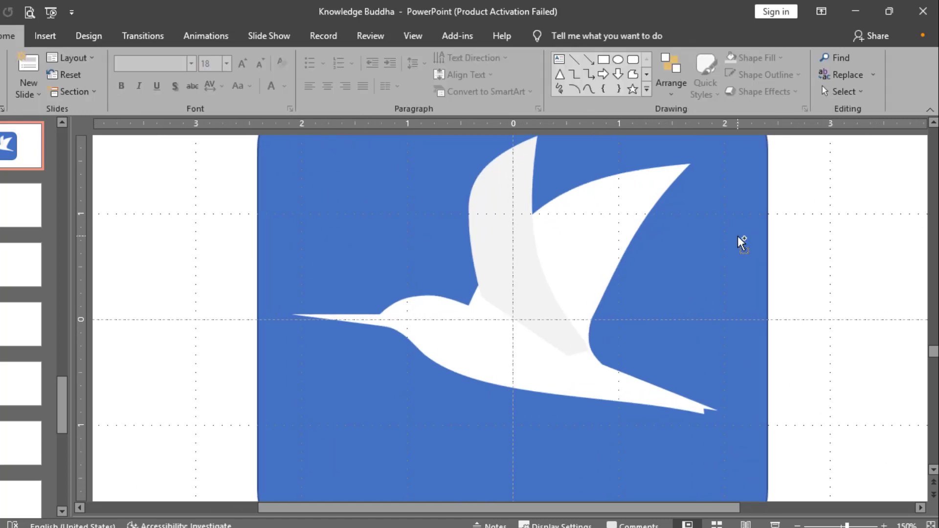
{"action": "scroll", "coordinate": [689, 236], "scroll_direction": "up", "scroll_amount": 3, "text": "ctrl"}
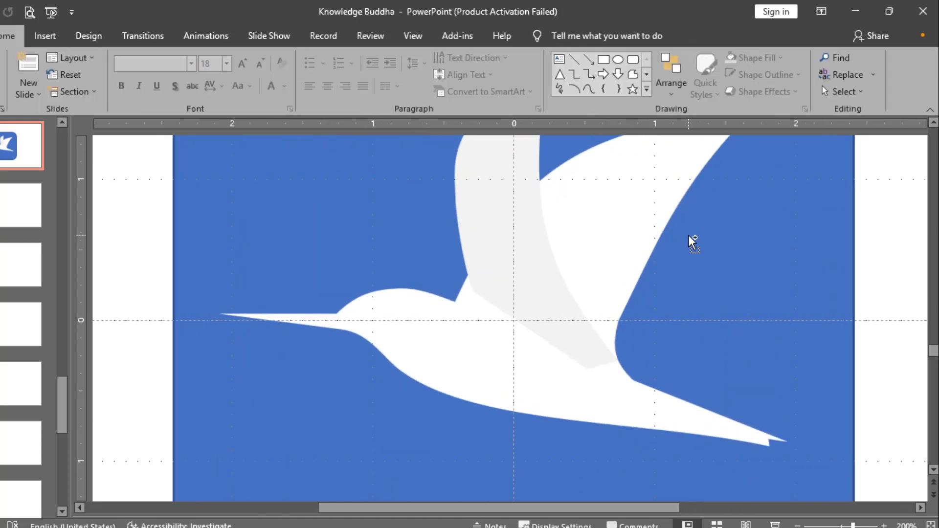
{"action": "left_click", "coordinate": [516, 252]}
{"action": "left_click", "coordinate": [528, 38]}
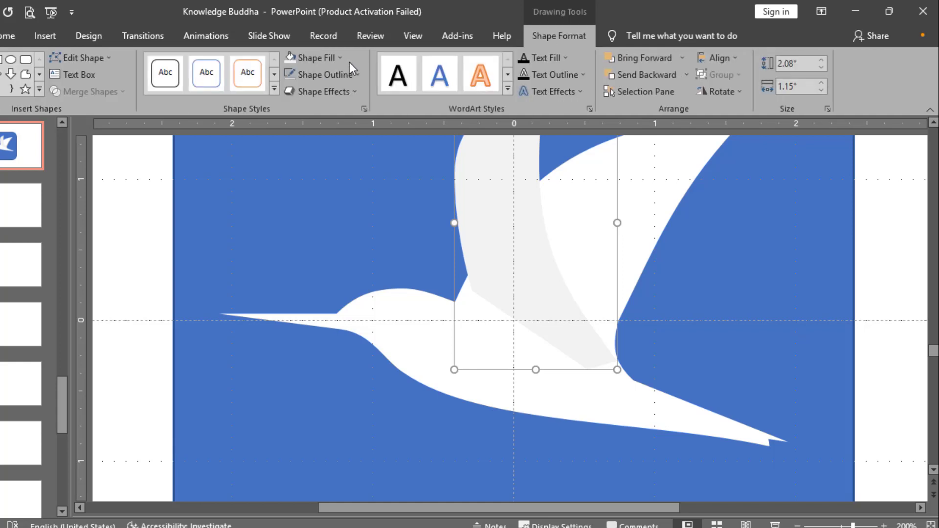
{"action": "left_click", "coordinate": [341, 56]}
{"action": "left_click", "coordinate": [314, 172]}
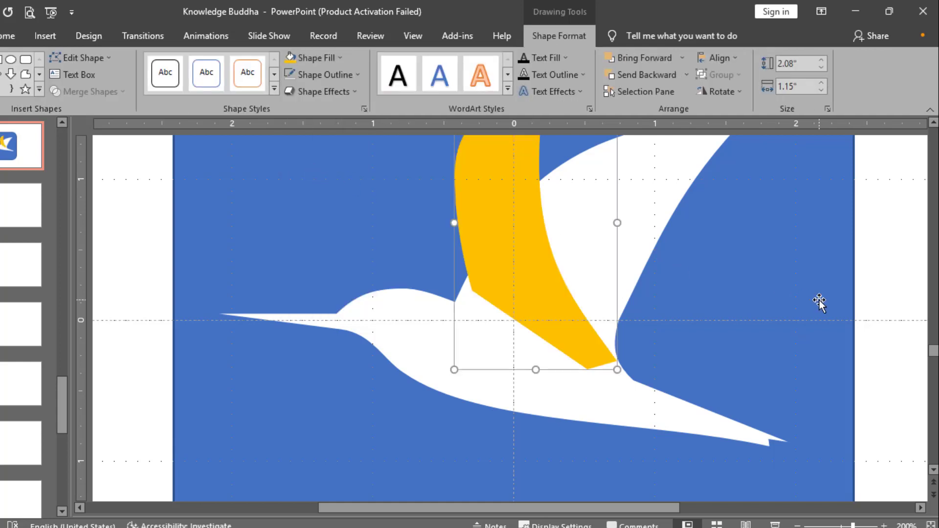
{"action": "left_click", "coordinate": [819, 302]}
{"action": "left_click", "coordinate": [869, 279]}
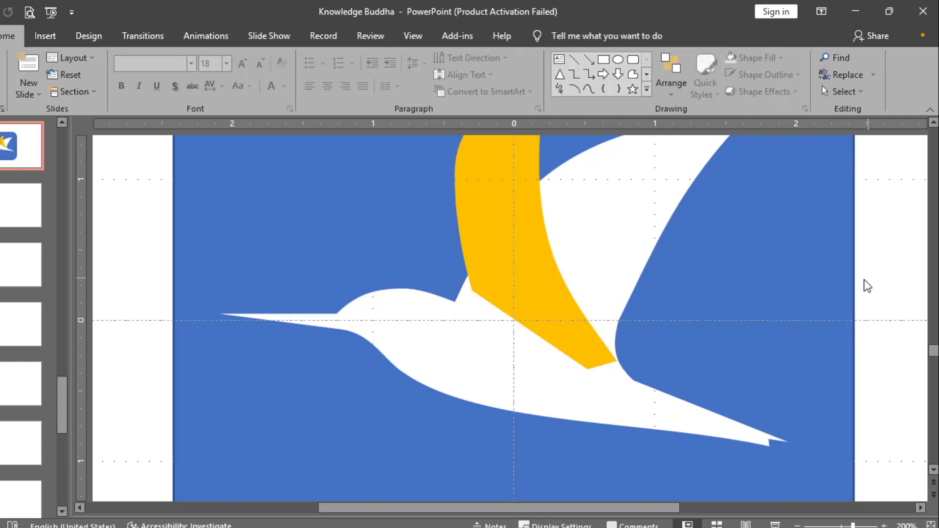
Shrink the rounded square around its center to about 4.43" wide and high and remove its outline
{"action": "scroll", "coordinate": [689, 259], "scroll_direction": "down", "scroll_amount": 7}
{"action": "scroll", "coordinate": [677, 258], "scroll_direction": "down", "scroll_amount": 5}
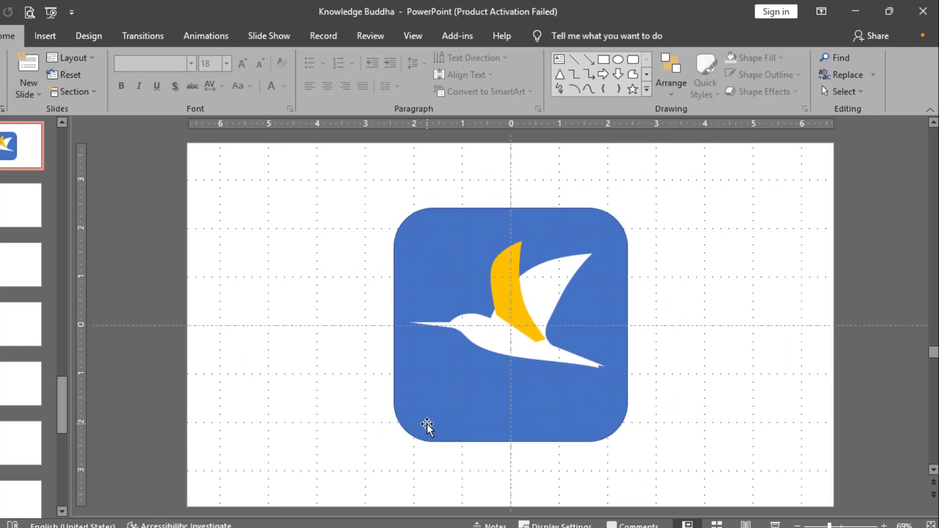
{"action": "left_click", "coordinate": [397, 439]}
{"action": "left_click_drag", "start_coordinate": [397, 440], "coordinate": [433, 398]}
{"action": "left_click", "coordinate": [552, 42]}
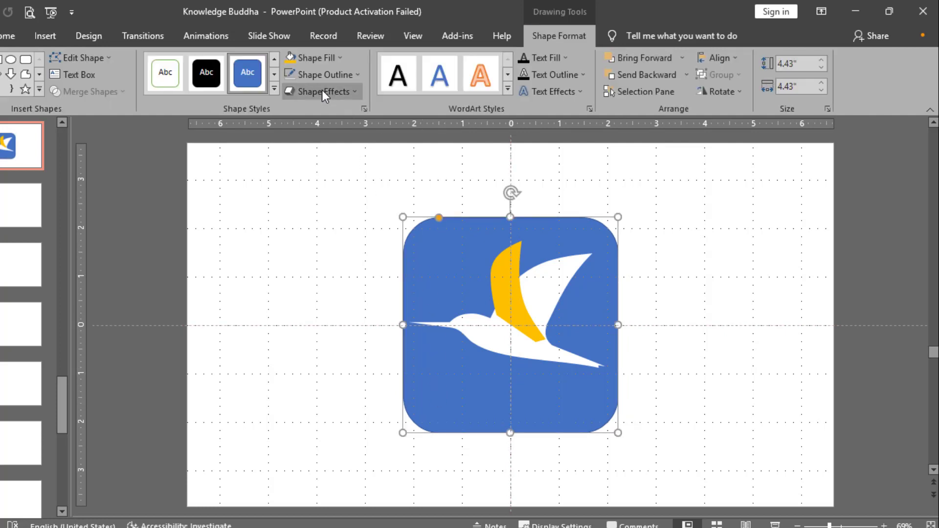
{"action": "left_click", "coordinate": [701, 266]}
Draw a four-cornered freeform about 1.32" high and 0.65" wide over the gap between the front and back wings
{"action": "scroll", "coordinate": [679, 270], "scroll_direction": "up", "scroll_amount": 8, "text": "ctrl"}
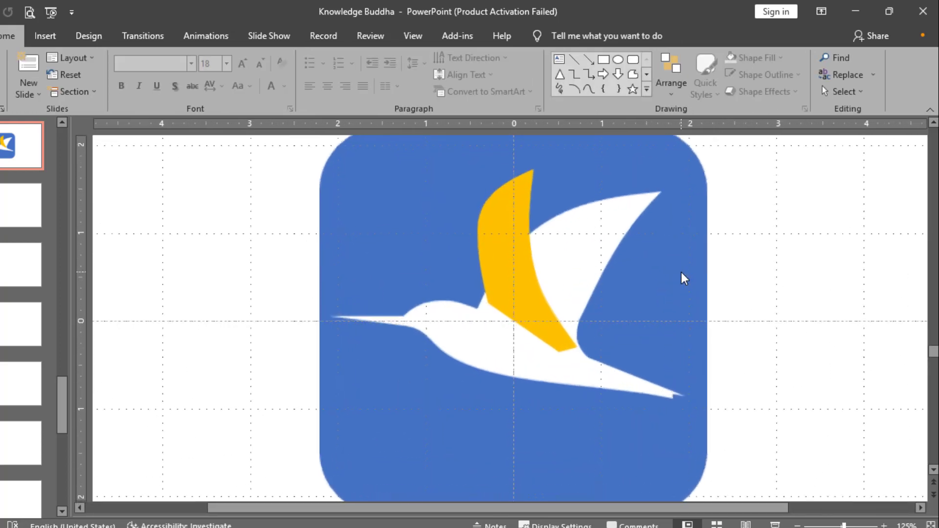
{"action": "scroll", "coordinate": [682, 272], "scroll_direction": "up", "scroll_amount": 1}
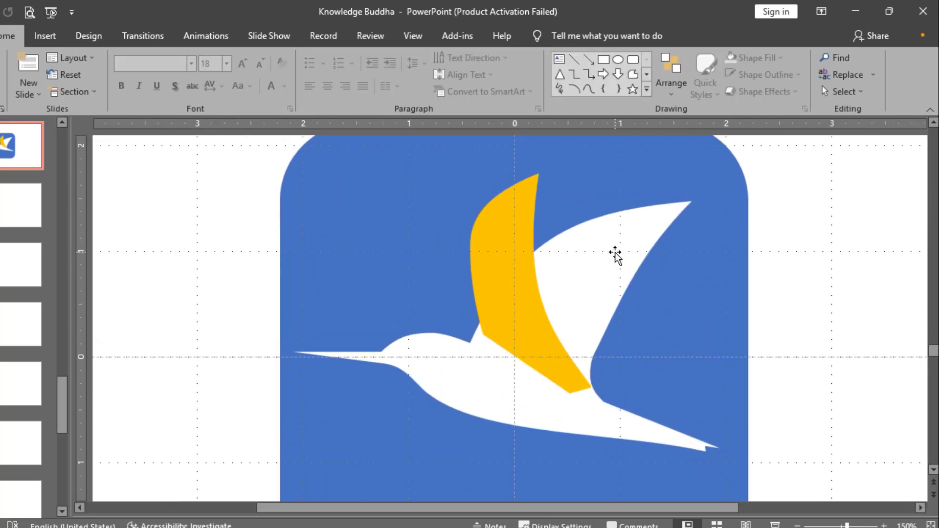
{"action": "left_click", "coordinate": [615, 252]}
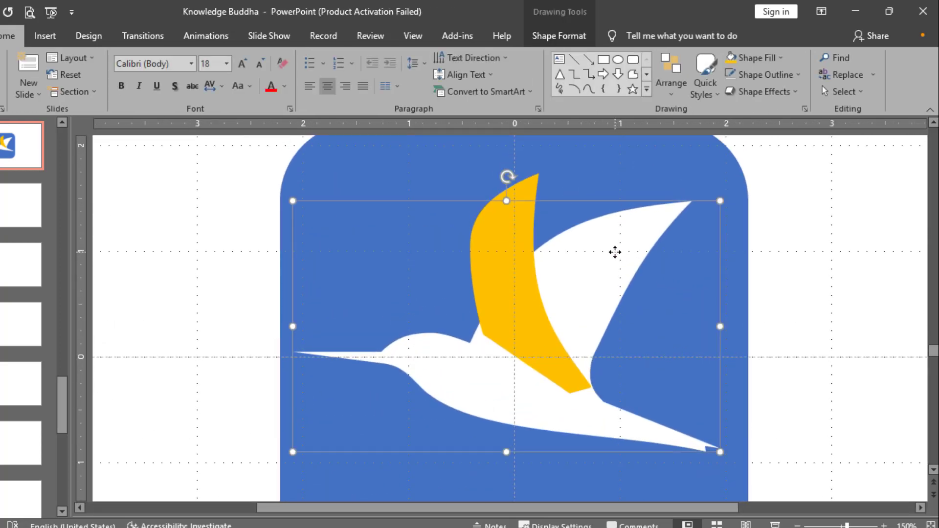
{"action": "left_click", "coordinate": [521, 260]}
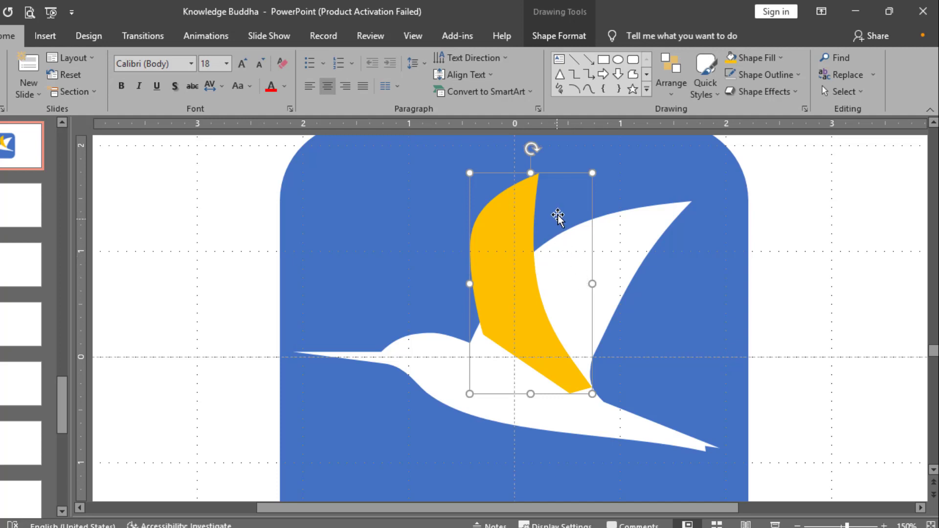
{"action": "left_click", "coordinate": [633, 75]}
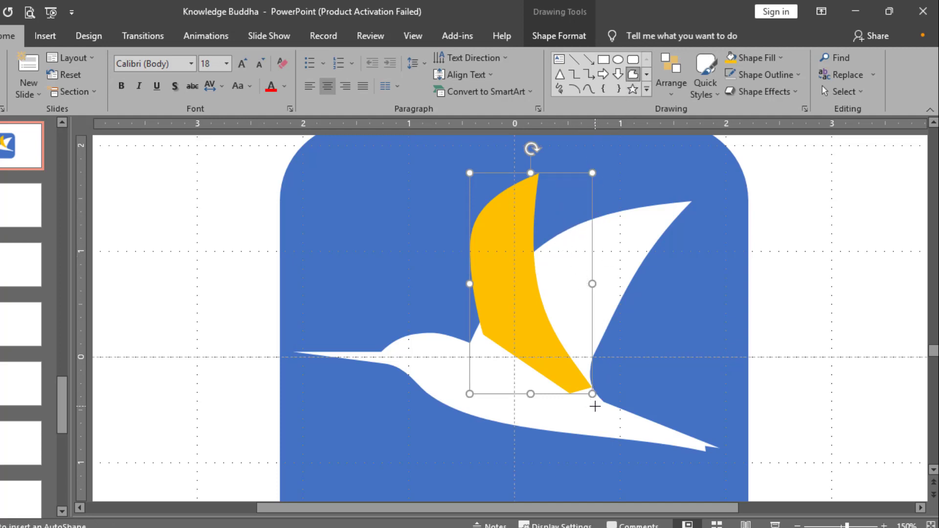
{"action": "left_click", "coordinate": [583, 379]}
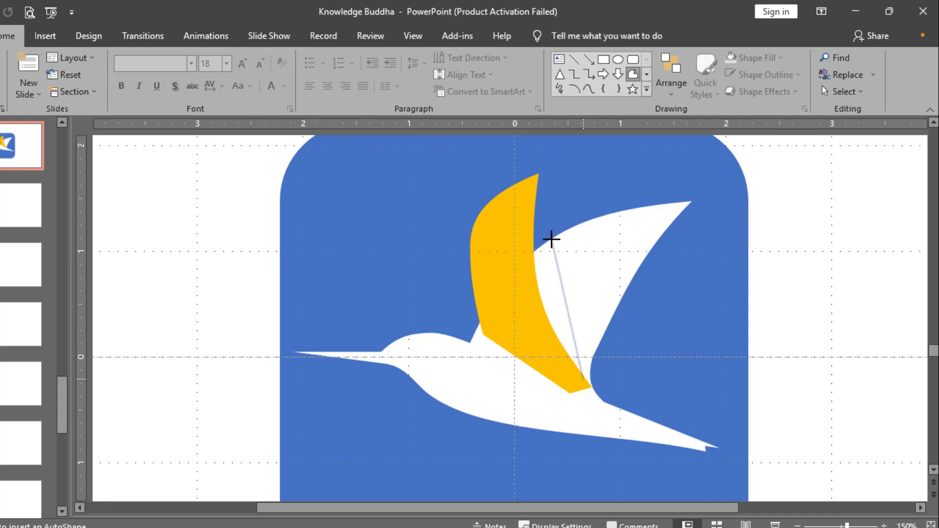
{"action": "left_click", "coordinate": [513, 292]}
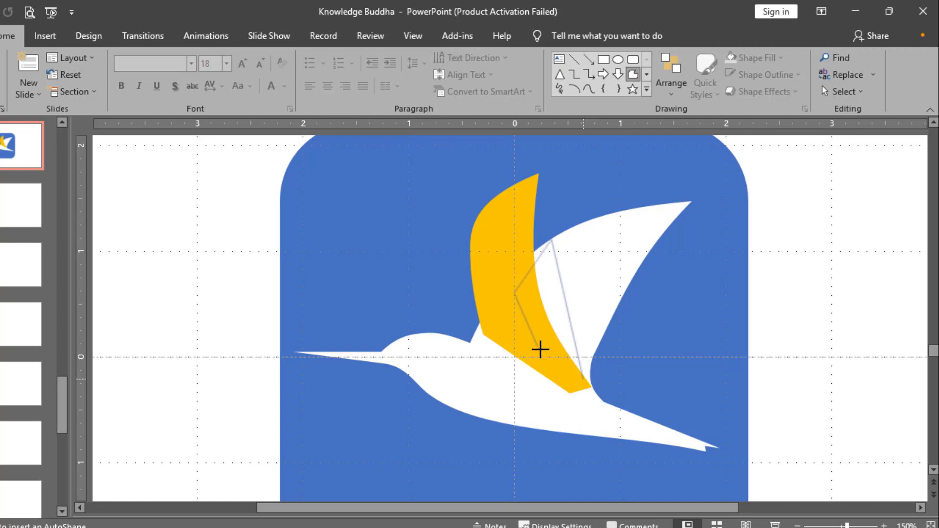
{"action": "left_click", "coordinate": [583, 379]}
{"action": "scroll", "coordinate": [600, 310], "scroll_direction": "up", "scroll_amount": 5, "text": "ctrl"}
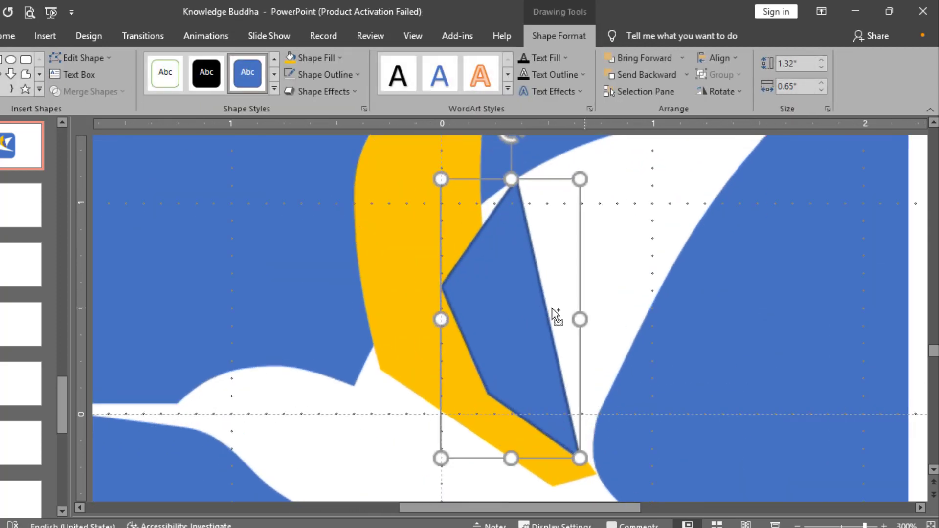
Fill the new freeform with a light gray theme color and remove its outline
{"action": "right_click", "coordinate": [518, 303]}
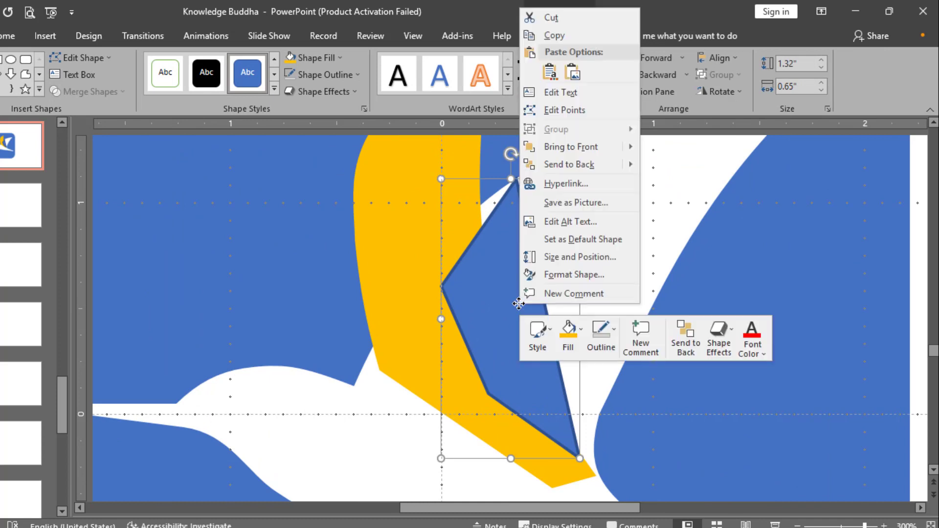
{"action": "left_click", "coordinate": [343, 57]}
{"action": "left_click", "coordinate": [316, 105]}
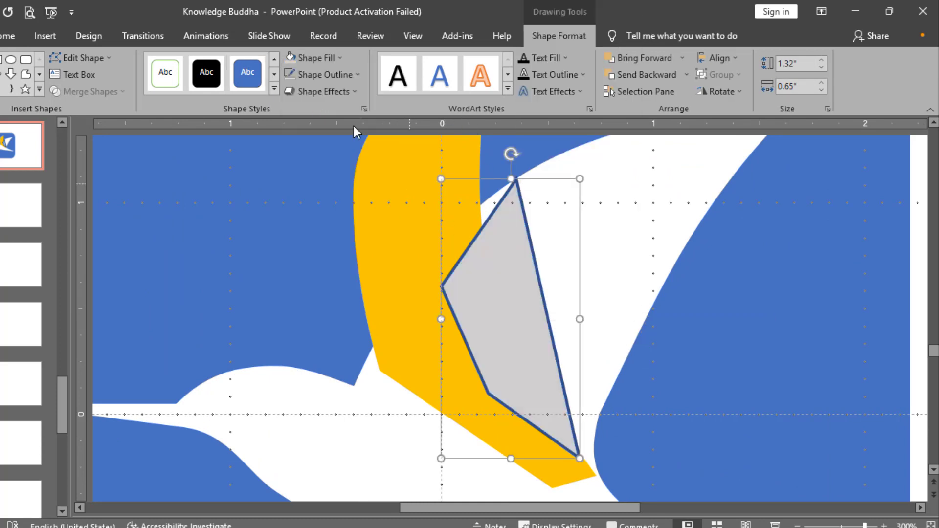
{"action": "left_click", "coordinate": [290, 74]}
Edit the gray shape's points, placing its top corner on the back wing's edge and curving its right side down to the wing base
{"action": "right_click", "coordinate": [517, 295]}
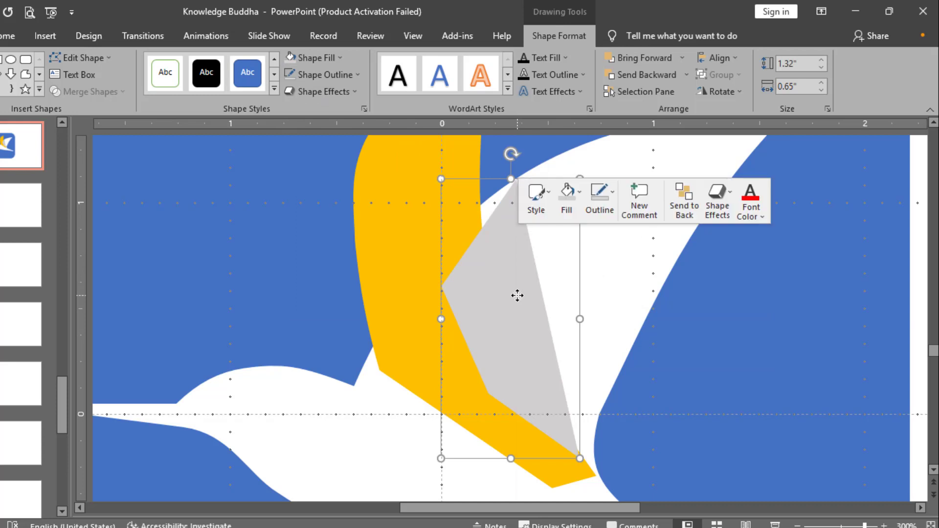
{"action": "left_click", "coordinate": [545, 335]}
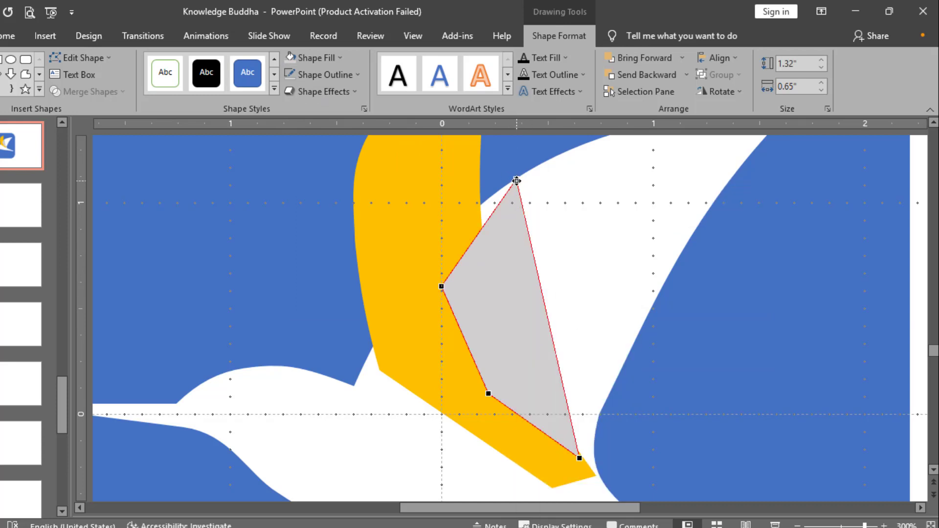
{"action": "left_click_drag", "start_coordinate": [517, 181], "coordinate": [528, 170]}
{"action": "left_click_drag", "start_coordinate": [545, 266], "coordinate": [515, 287]}
{"action": "left_click_drag", "start_coordinate": [579, 459], "coordinate": [592, 472]}
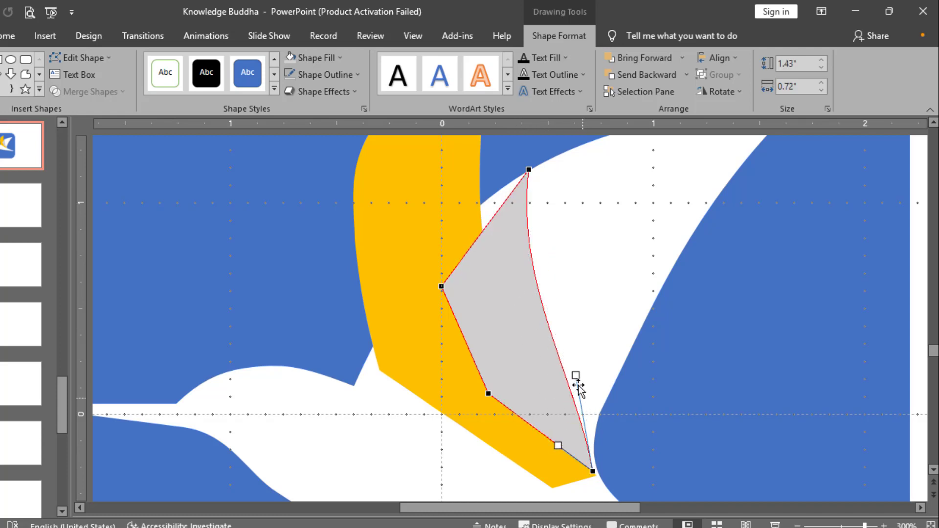
{"action": "left_click_drag", "start_coordinate": [575, 376], "coordinate": [556, 391]}
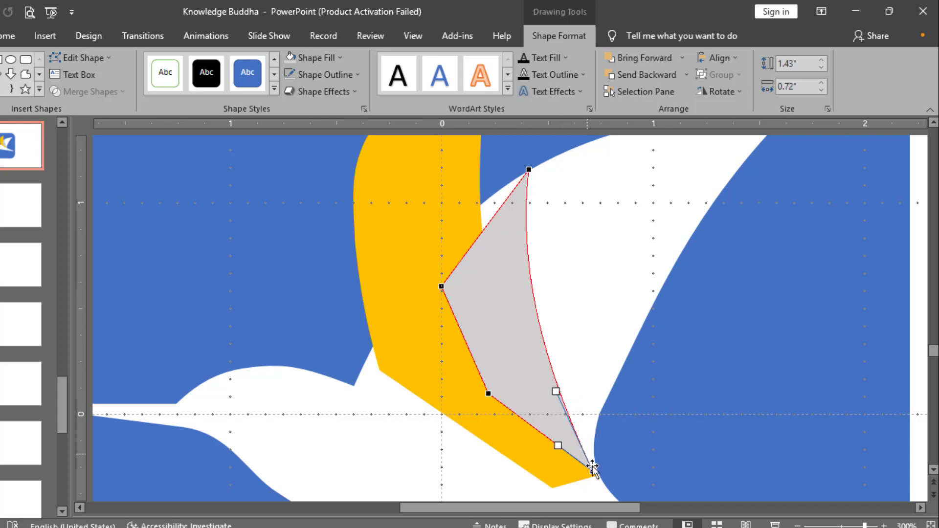
{"action": "left_click_drag", "start_coordinate": [591, 470], "coordinate": [584, 460]}
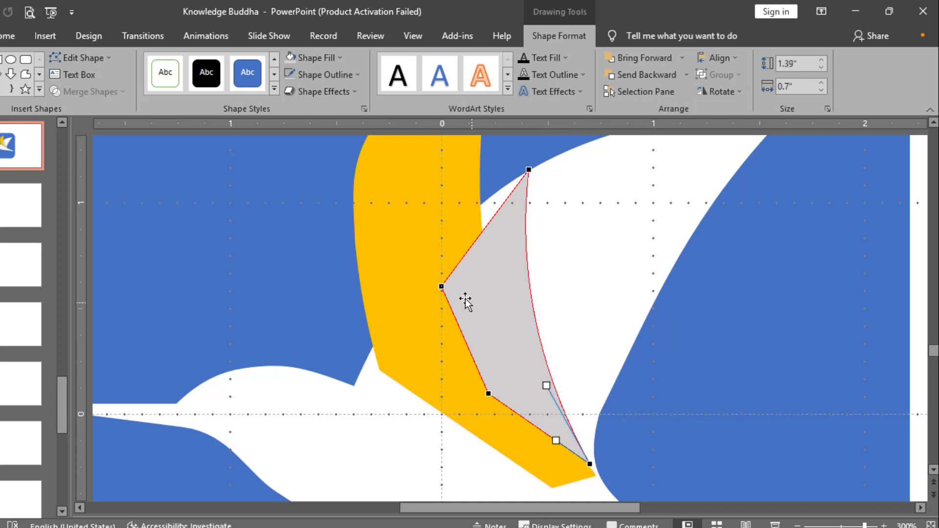
Adjust the gray shape's left and top points so its upper-left side curves along the back wing's upper edge
{"action": "left_click", "coordinate": [441, 284]}
{"action": "left_click_drag", "start_coordinate": [441, 281], "coordinate": [438, 262]}
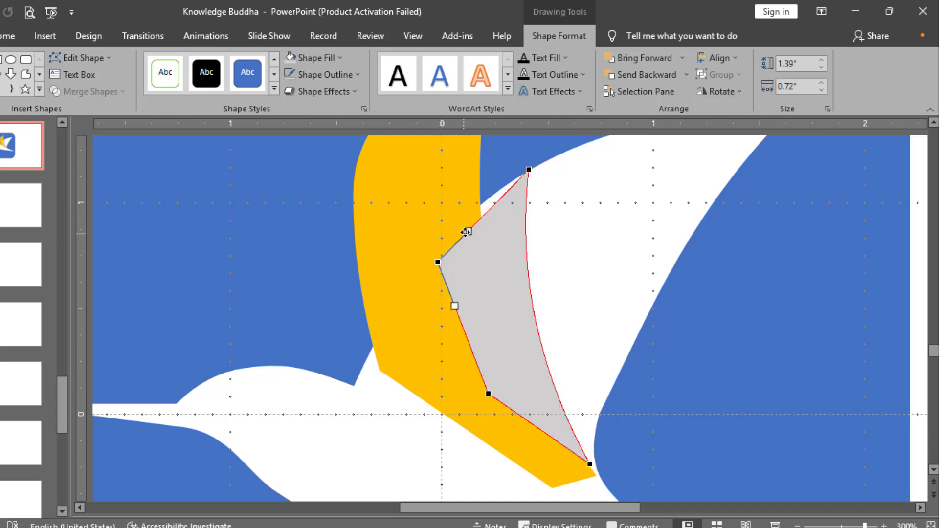
{"action": "left_click_drag", "start_coordinate": [466, 229], "coordinate": [493, 196]}
{"action": "left_click", "coordinate": [528, 170]}
{"action": "left_click", "coordinate": [434, 259]}
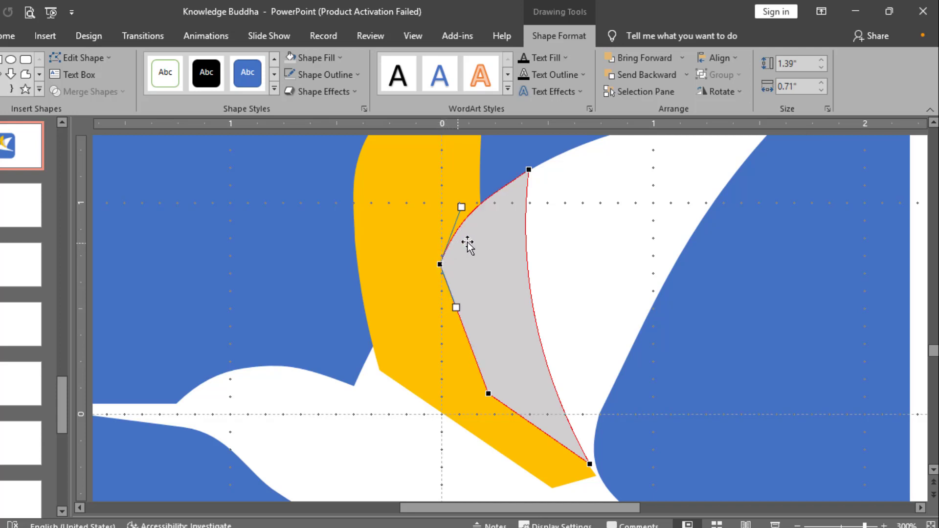
{"action": "left_click", "coordinate": [530, 169]}
{"action": "left_click_drag", "start_coordinate": [533, 168], "coordinate": [539, 164]}
{"action": "left_click_drag", "start_coordinate": [504, 191], "coordinate": [501, 188]}
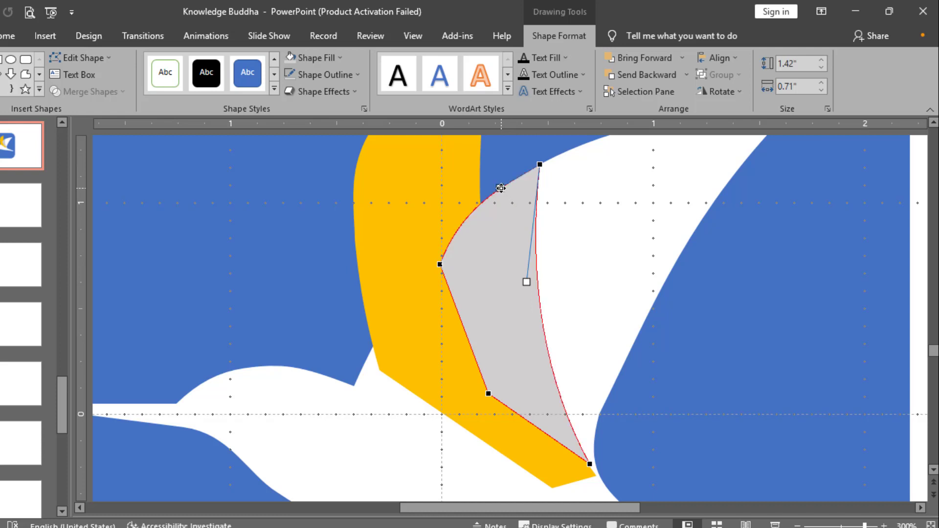
{"action": "left_click", "coordinate": [717, 300]}
{"action": "scroll", "coordinate": [709, 299], "scroll_direction": "down", "scroll_amount": 10, "text": "ctrl"}
Keep the light gray fill on the wing shadow shape and make it partly transparent
{"action": "left_click", "coordinate": [562, 252]}
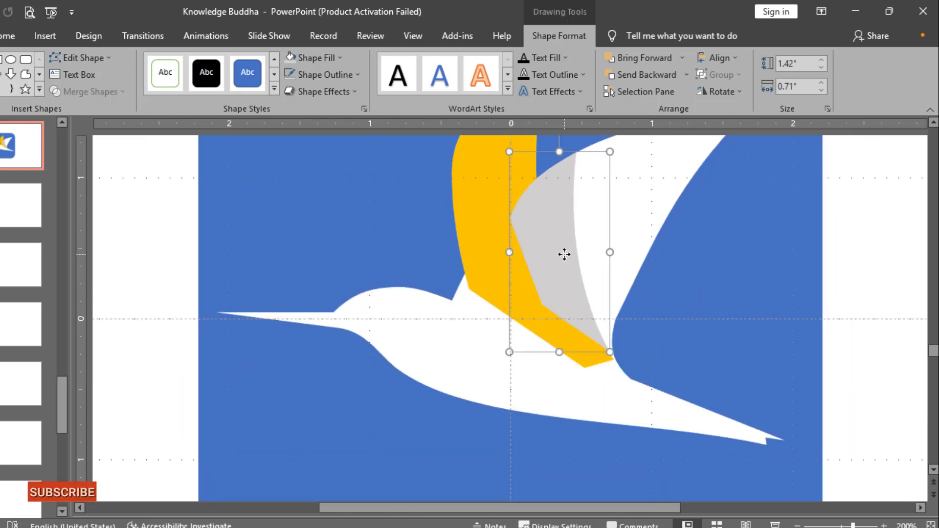
{"action": "left_click", "coordinate": [341, 57]}
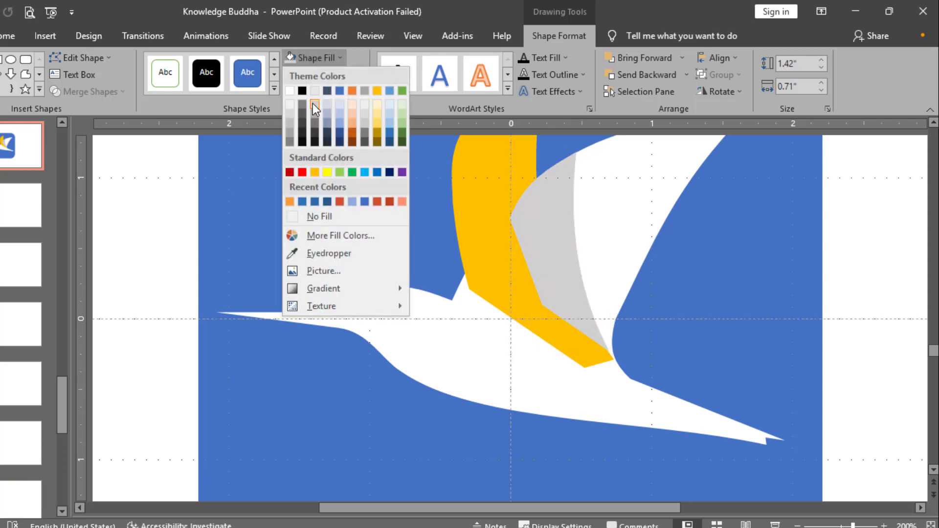
{"action": "left_click", "coordinate": [312, 104]}
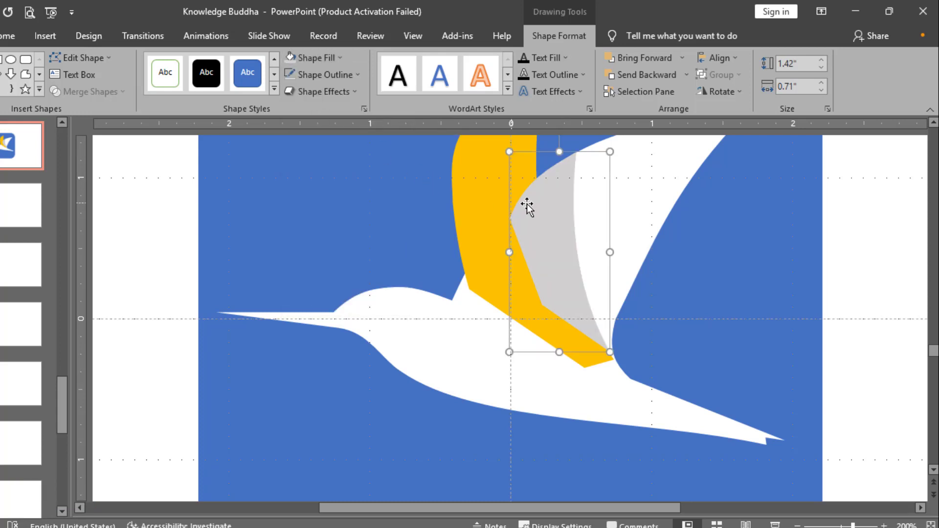
{"action": "right_click", "coordinate": [554, 202]}
{"action": "left_click", "coordinate": [700, 380]}
{"action": "left_click_drag", "start_coordinate": [823, 367], "coordinate": [835, 371]}
{"action": "left_click", "coordinate": [922, 133]}
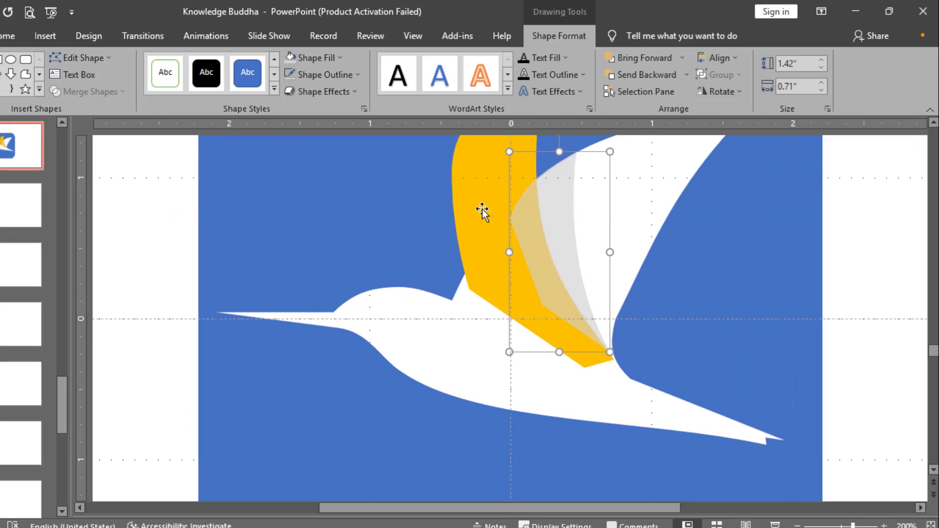
Bring the yellow front wing to the front so it covers the overlapping part of the gray shadow
{"action": "left_click", "coordinate": [478, 203]}
{"action": "left_click", "coordinate": [686, 71]}
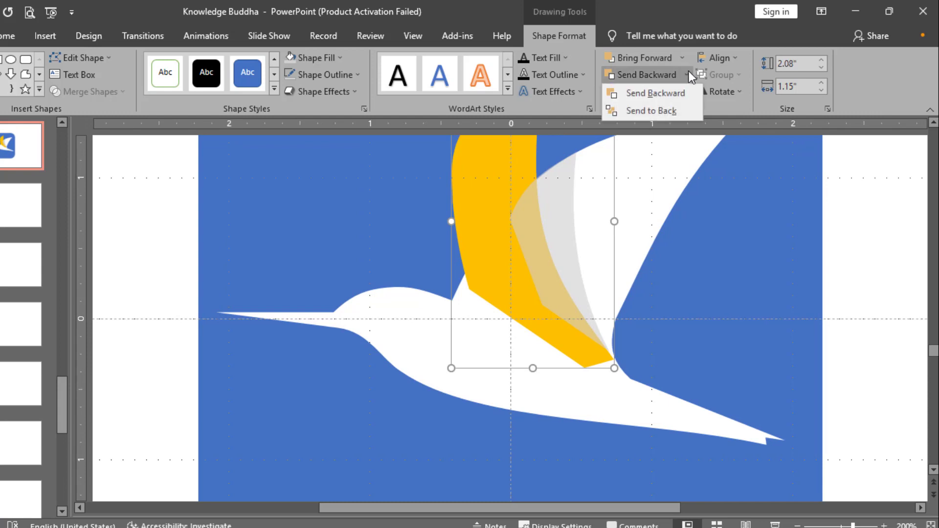
{"action": "left_click", "coordinate": [685, 57]}
{"action": "left_click", "coordinate": [672, 90]}
{"action": "left_click", "coordinate": [831, 260]}
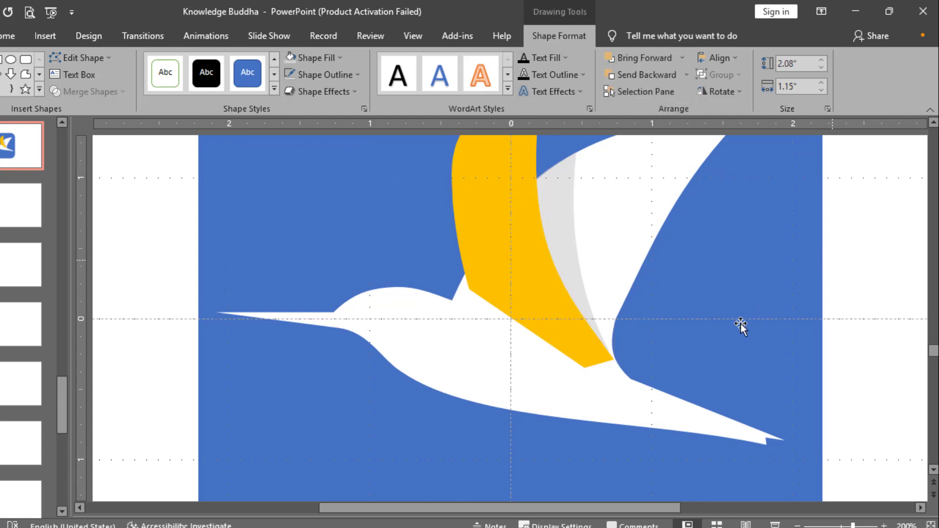
Open the yellow front wing's points at its lower tip and nudge the wing slightly upward on the body
{"action": "scroll", "coordinate": [699, 329], "scroll_direction": "up", "scroll_amount": 1}
{"action": "left_click", "coordinate": [642, 376]}
{"action": "right_click", "coordinate": [642, 378]}
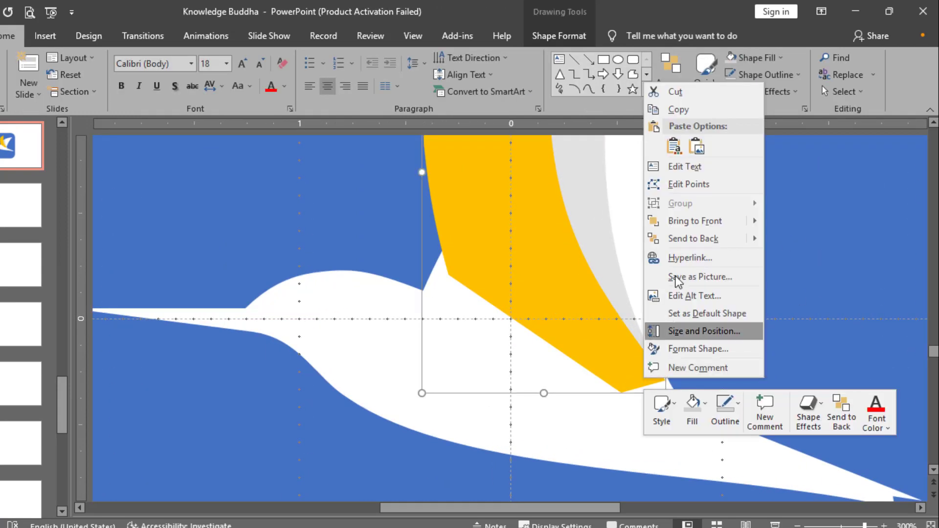
{"action": "left_click", "coordinate": [678, 182]}
{"action": "left_click", "coordinate": [665, 379]}
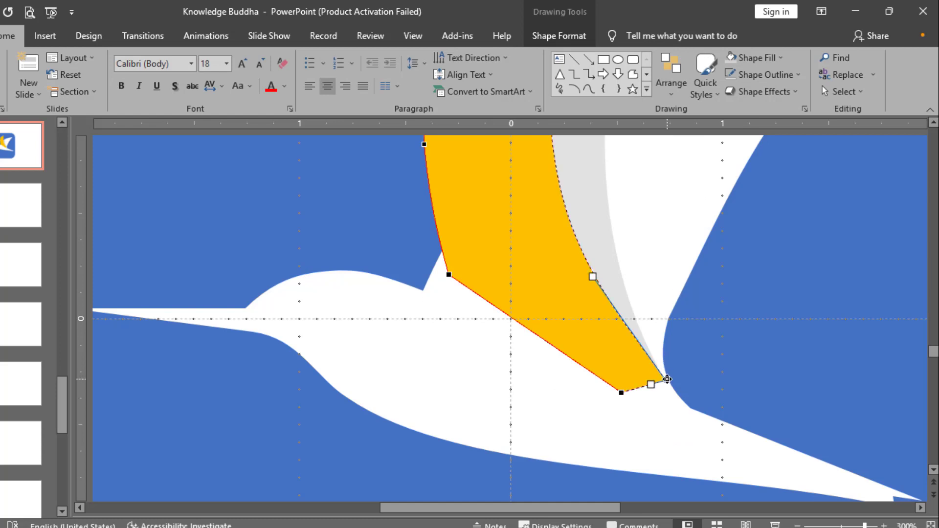
{"action": "left_click", "coordinate": [743, 328]}
{"action": "left_click_drag", "start_coordinate": [645, 373], "coordinate": [644, 370]}
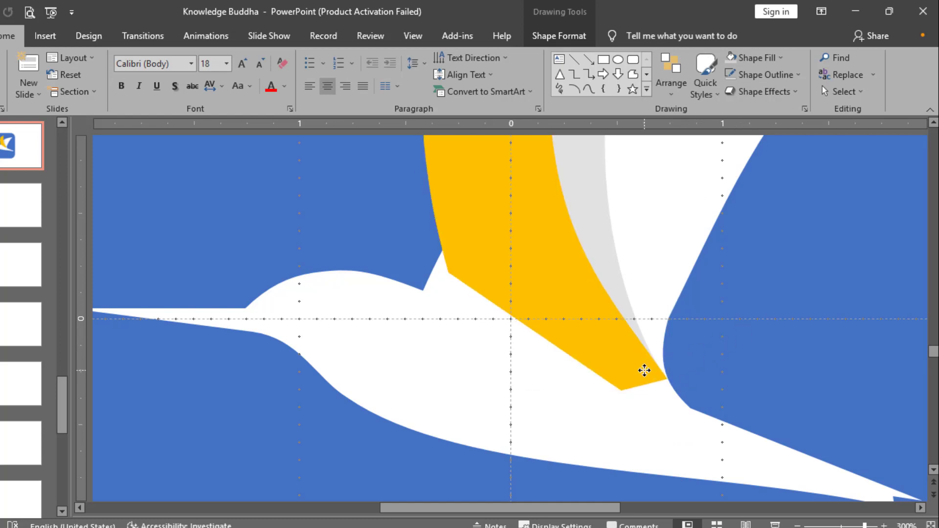
{"action": "scroll", "coordinate": [644, 371], "scroll_direction": "down", "scroll_amount": 5}
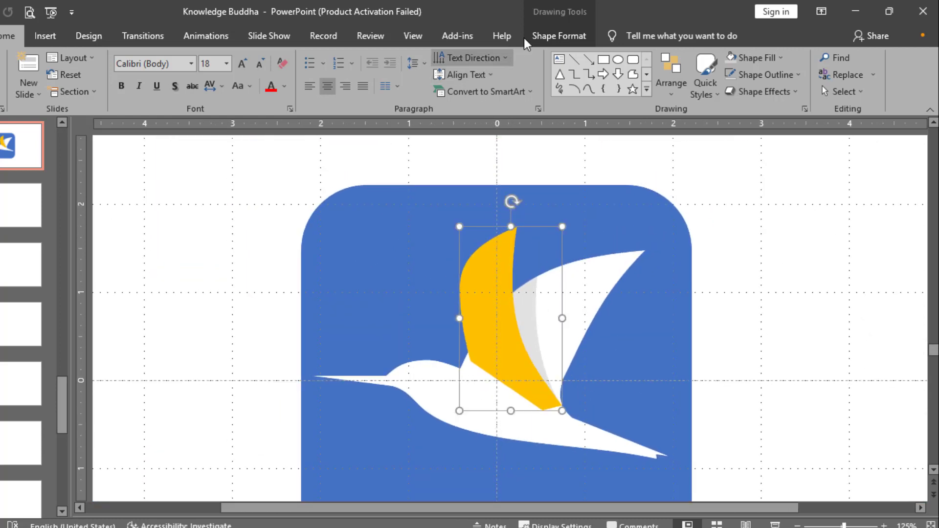
Fill the yellow front wing with white to match the bird's body
{"action": "left_click", "coordinate": [547, 36]}
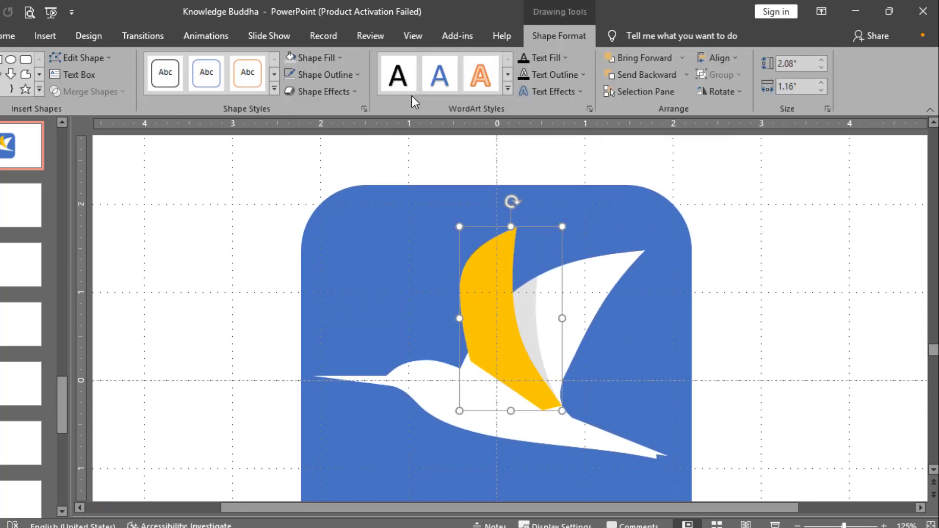
{"action": "left_click", "coordinate": [340, 58]}
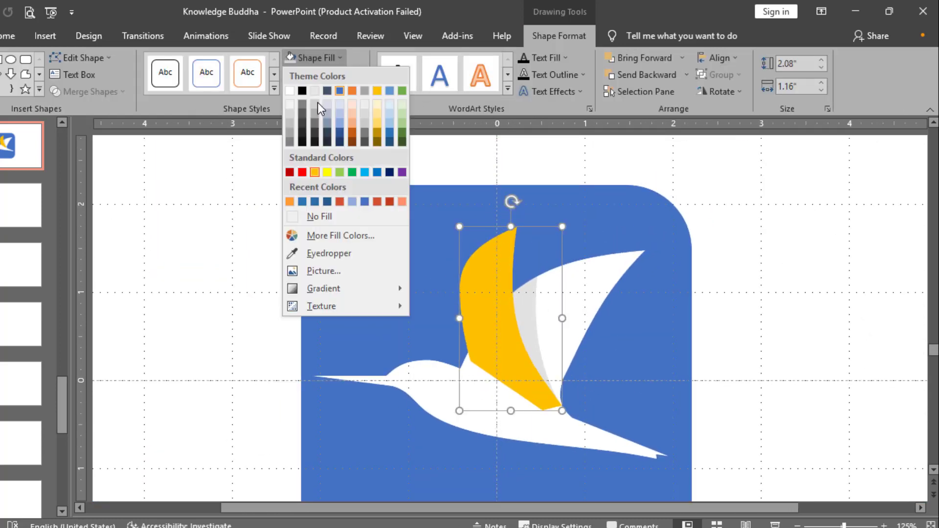
{"action": "left_click", "coordinate": [291, 103]}
{"action": "left_click", "coordinate": [724, 278]}
{"action": "scroll", "coordinate": [724, 278], "scroll_direction": "down", "scroll_amount": 2}
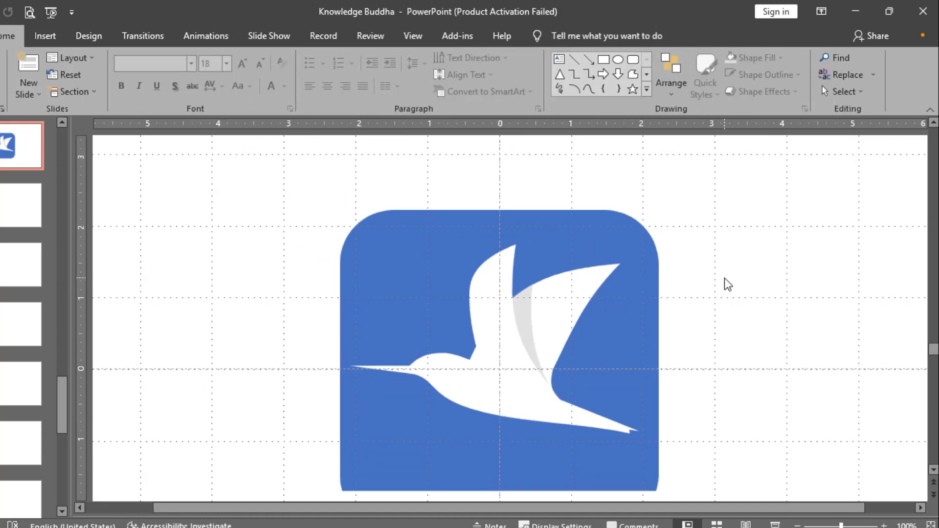
{"action": "scroll", "coordinate": [724, 278], "scroll_direction": "down", "scroll_amount": 3}
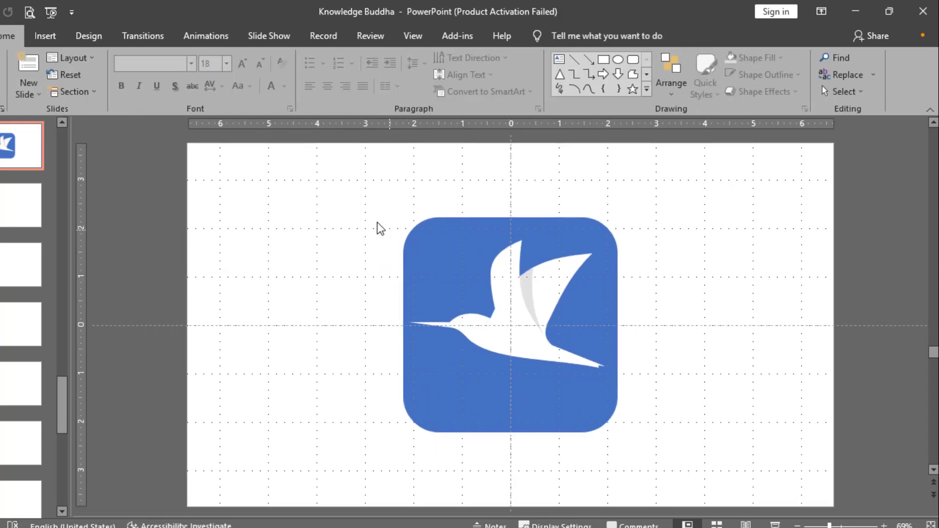
Group the blue rounded square, bird body, front wing and gray wing shadow into one logo
{"action": "left_click_drag", "start_coordinate": [355, 194], "coordinate": [736, 462]}
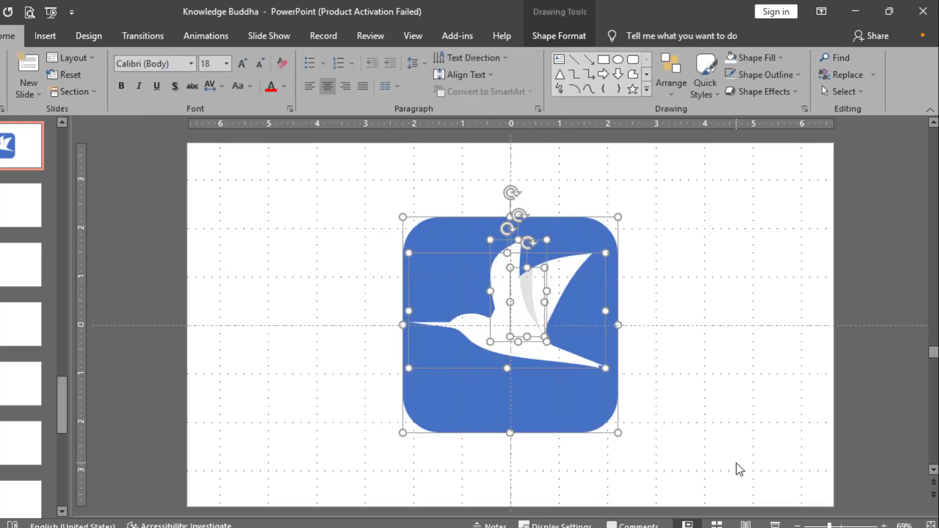
{"action": "key", "text": "ctrl+g"}
{"action": "scroll", "coordinate": [707, 394], "scroll_direction": "up", "scroll_amount": 5}
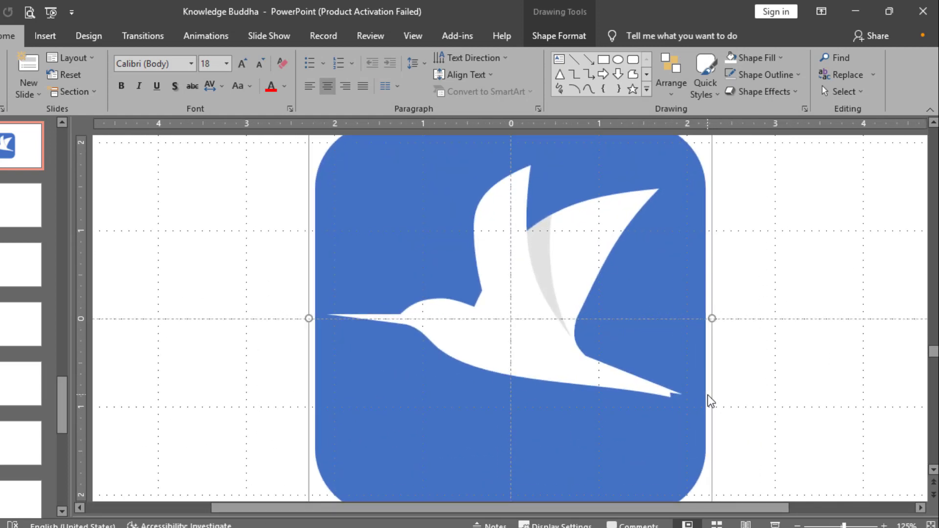
{"action": "scroll", "coordinate": [708, 394], "scroll_direction": "down", "scroll_amount": 1}
{"action": "scroll", "coordinate": [721, 382], "scroll_direction": "down", "scroll_amount": 3}
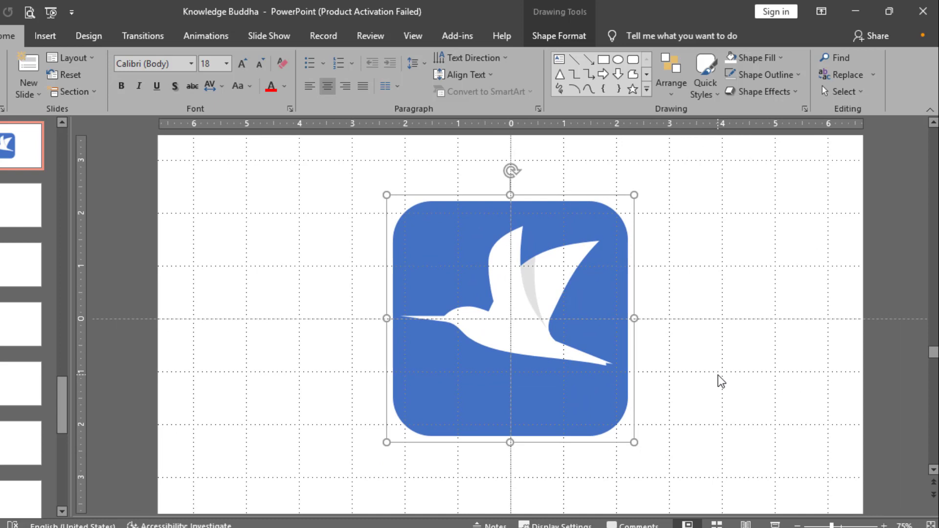
Add a text box reading "Superapp Lifestyle" and format it as bold red 44 pt text with a shadow
{"action": "left_click", "coordinate": [814, 271]}
{"action": "left_click", "coordinate": [556, 59]}
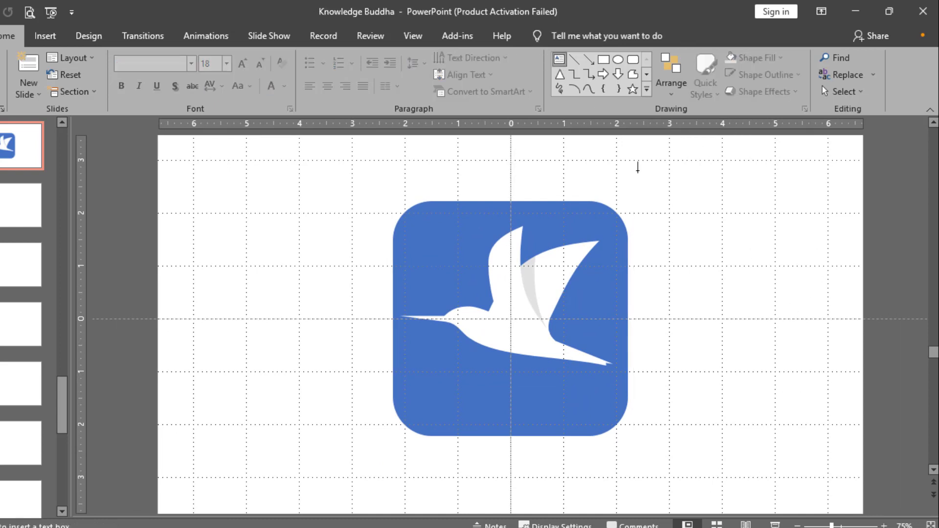
{"action": "left_click", "coordinate": [709, 226]}
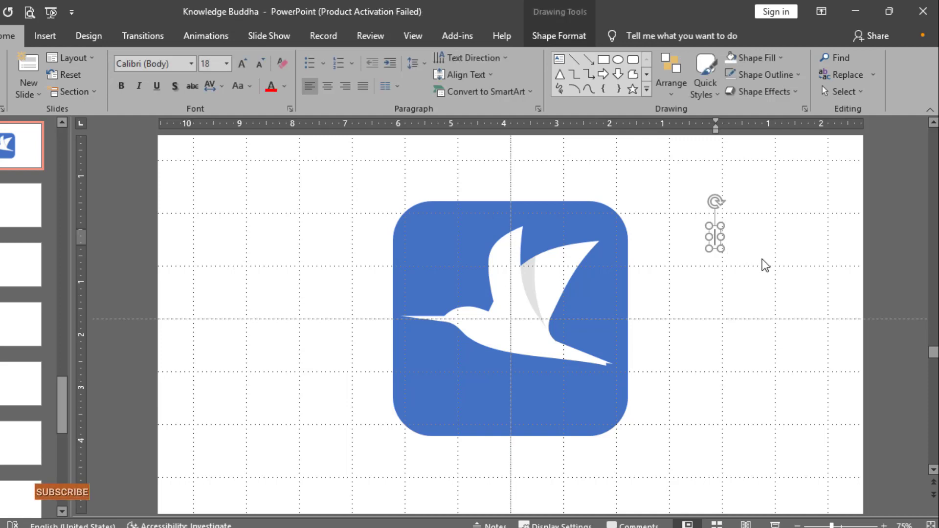
{"action": "type", "text": "S"}
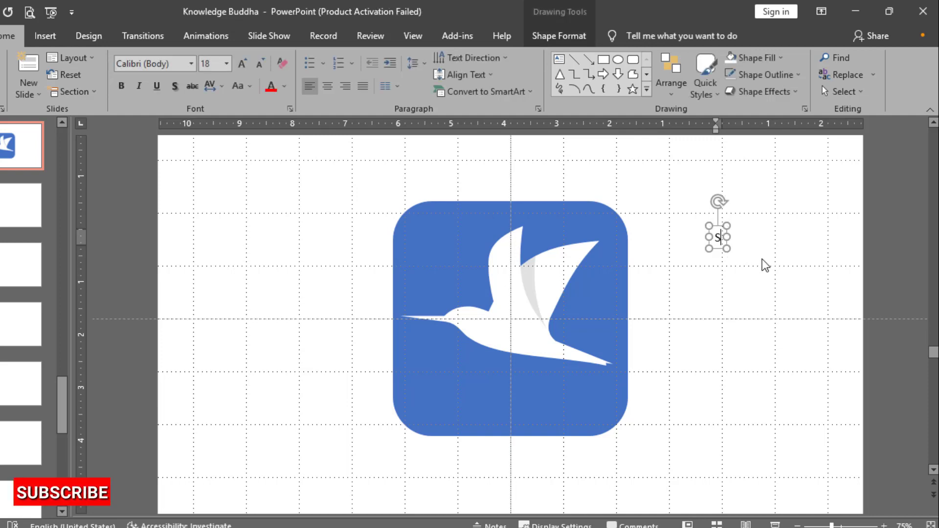
{"action": "key", "text": "BackSpace"}
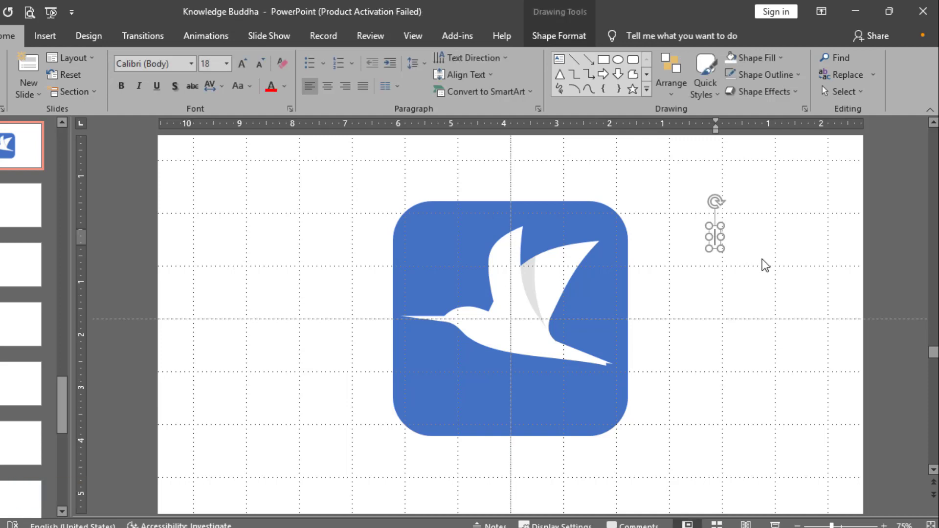
{"action": "type", "text": "Superapp Lifestyle"}
Place the Superapp Lifestyle caption just below the blue rounded square
{"action": "left_click_drag", "start_coordinate": [555, 153], "coordinate": [544, 438]}
{"action": "scroll", "coordinate": [604, 362], "scroll_direction": "down", "scroll_amount": 2}
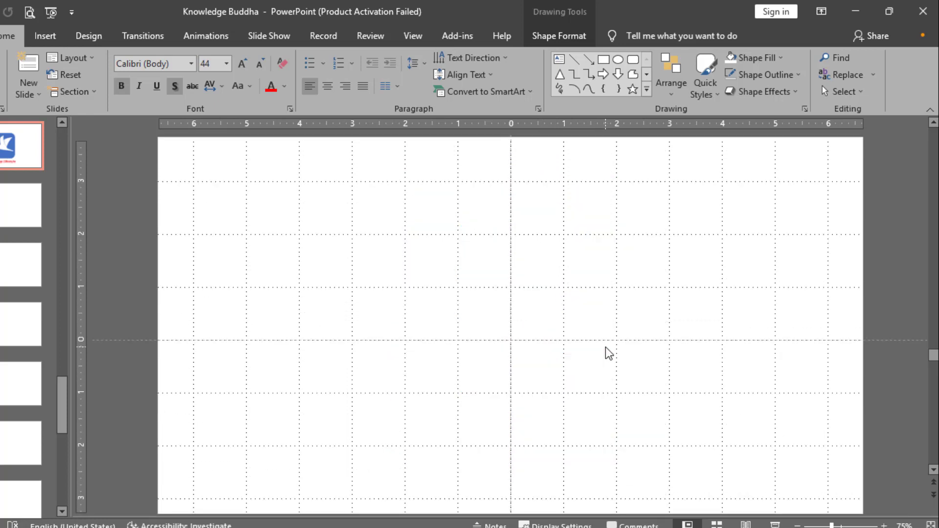
{"action": "left_click", "coordinate": [32, 167]}
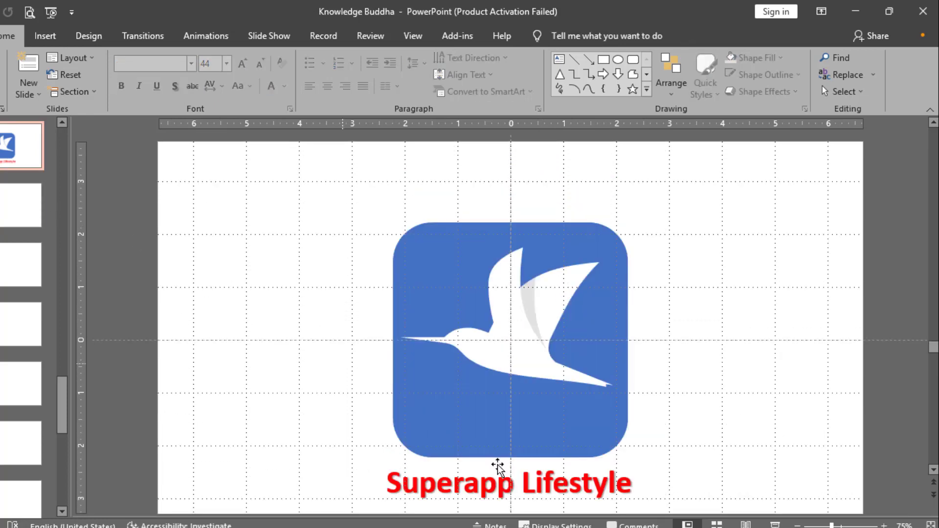
Try the caption at 36 pt, centered inside the lower part of the blue square
{"action": "left_click", "coordinate": [529, 489]}
{"action": "left_click_drag", "start_coordinate": [566, 461], "coordinate": [565, 400]}
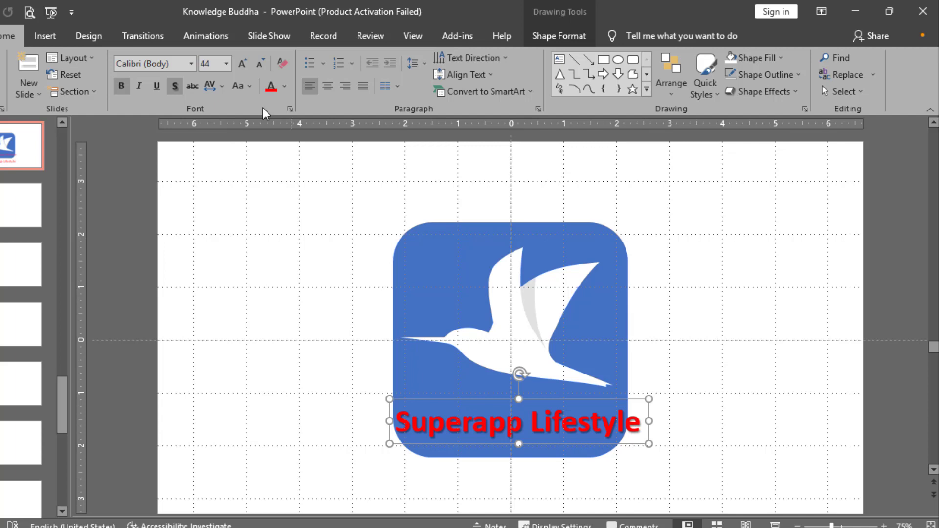
{"action": "left_click", "coordinate": [263, 64]}
{"action": "left_click", "coordinate": [263, 64]}
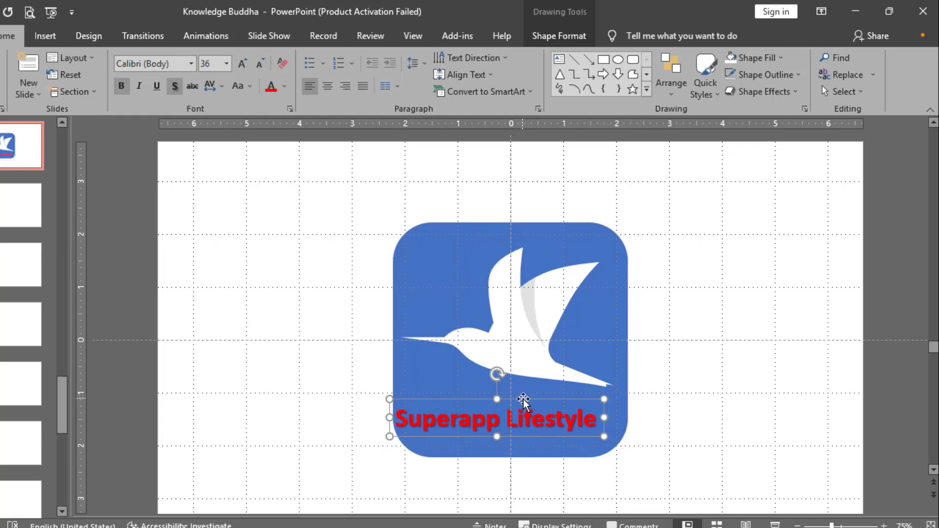
{"action": "left_click_drag", "start_coordinate": [524, 400], "coordinate": [536, 403]}
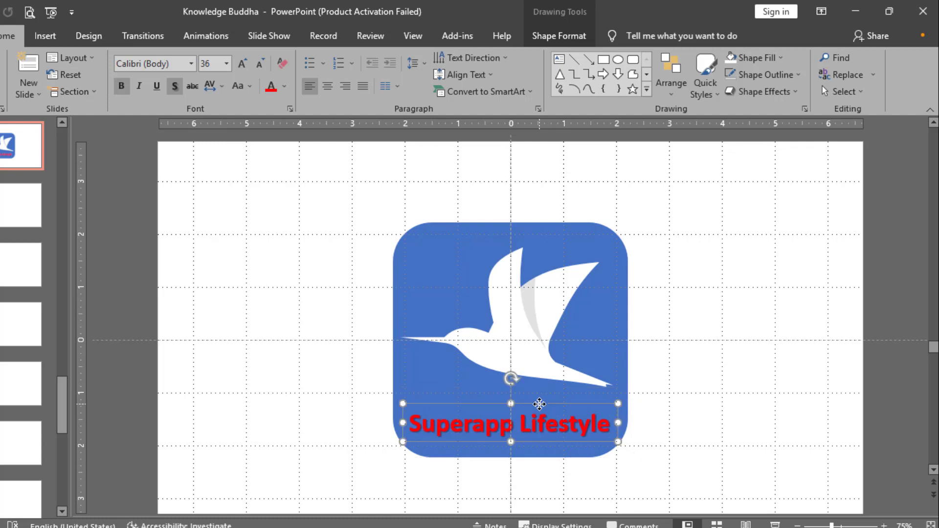
{"action": "scroll", "coordinate": [550, 391], "scroll_direction": "down", "scroll_amount": 1}
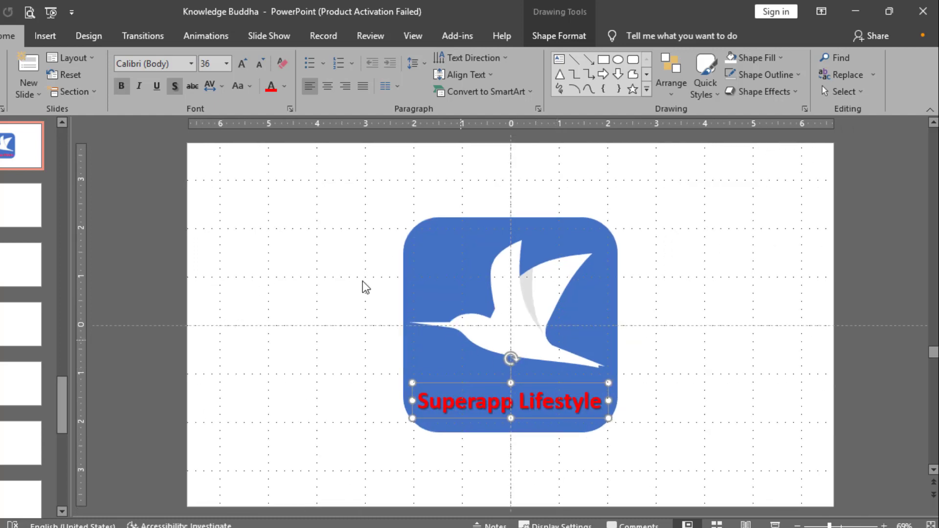
Set the caption's font size to 44 pt and center it just below the blue square
{"action": "left_click", "coordinate": [242, 63]}
{"action": "left_click", "coordinate": [242, 63]}
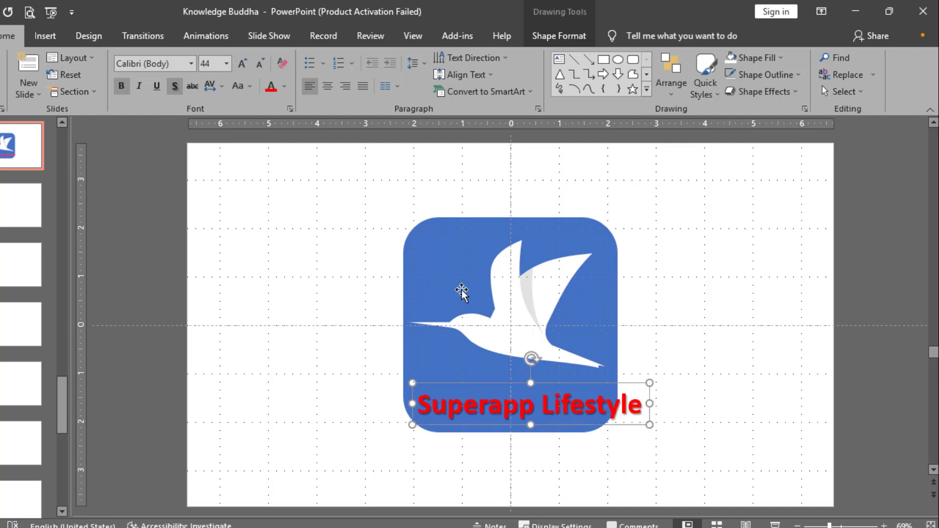
{"action": "left_click_drag", "start_coordinate": [648, 394], "coordinate": [628, 442]}
Group the caption with the bird logo and hide the slide's gridlines
{"action": "left_click", "coordinate": [602, 392], "text": "shift"}
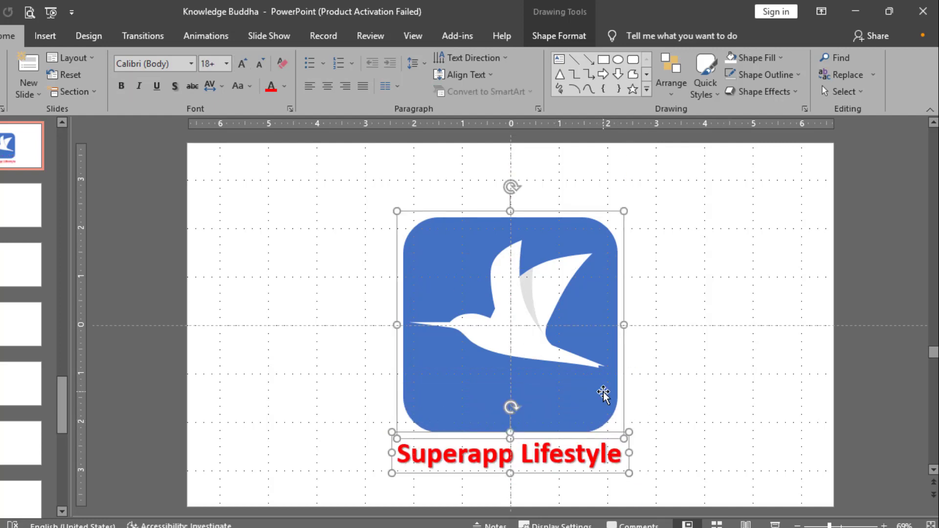
{"action": "left_click", "coordinate": [673, 351]}
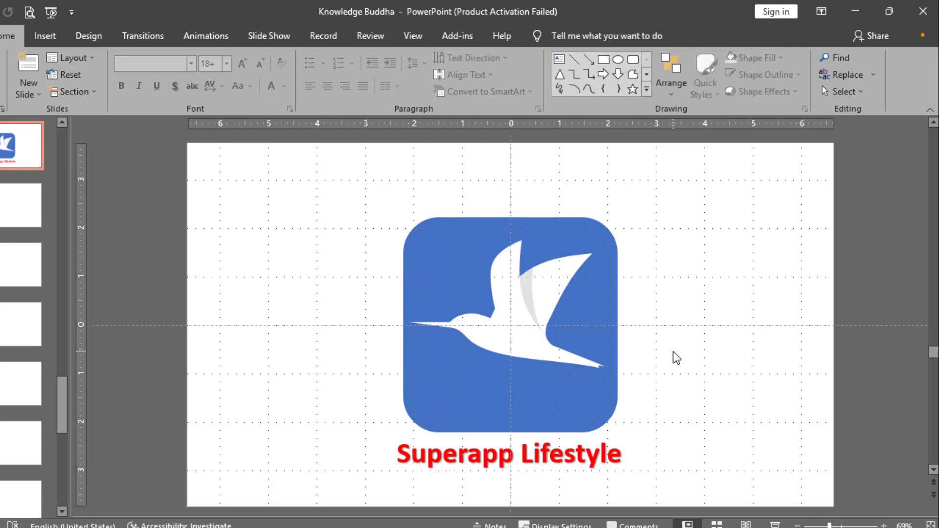
{"action": "scroll", "coordinate": [673, 351], "scroll_direction": "down", "scroll_amount": 4}
{"action": "scroll", "coordinate": [587, 327], "scroll_direction": "up", "scroll_amount": 4}
{"action": "left_click", "coordinate": [570, 295]}
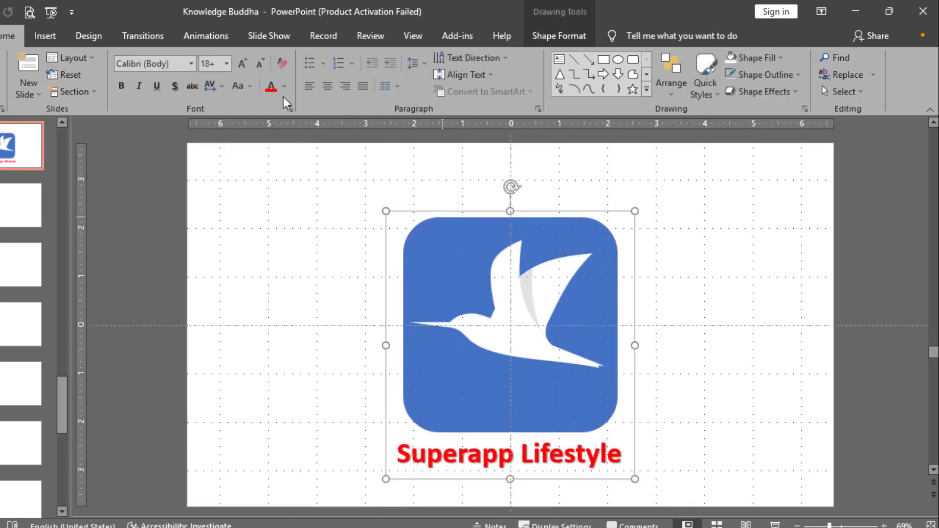
{"action": "left_click", "coordinate": [412, 36]}
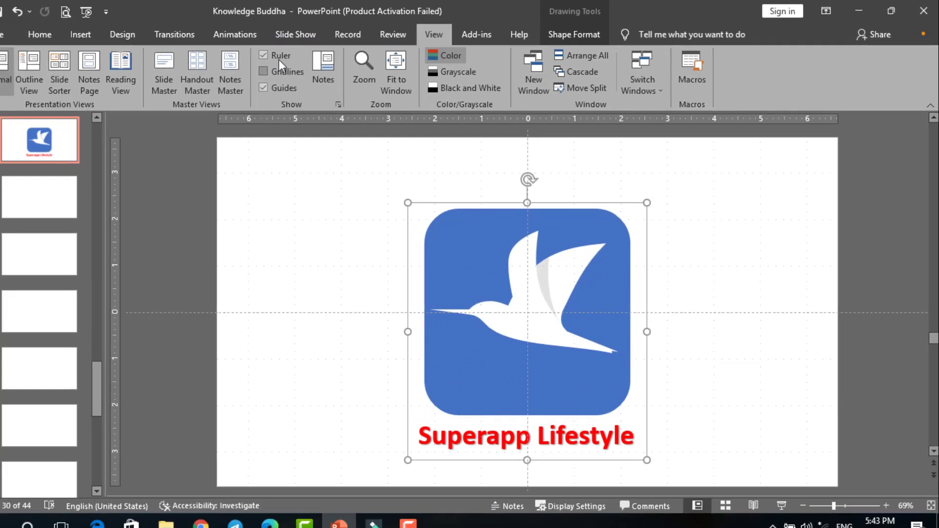
Apply the Fly In animation to the grouped logo and play it in the slide show
{"action": "left_click", "coordinate": [254, 31]}
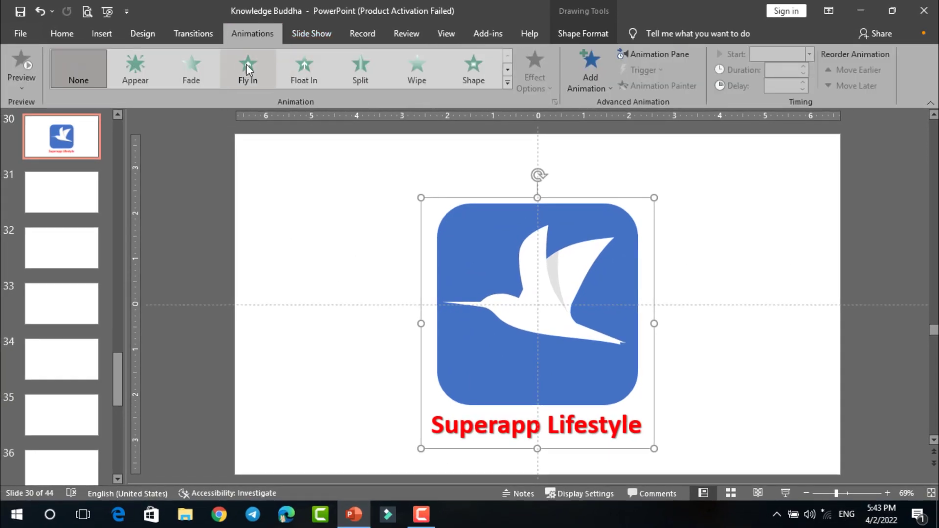
{"action": "left_click", "coordinate": [254, 65]}
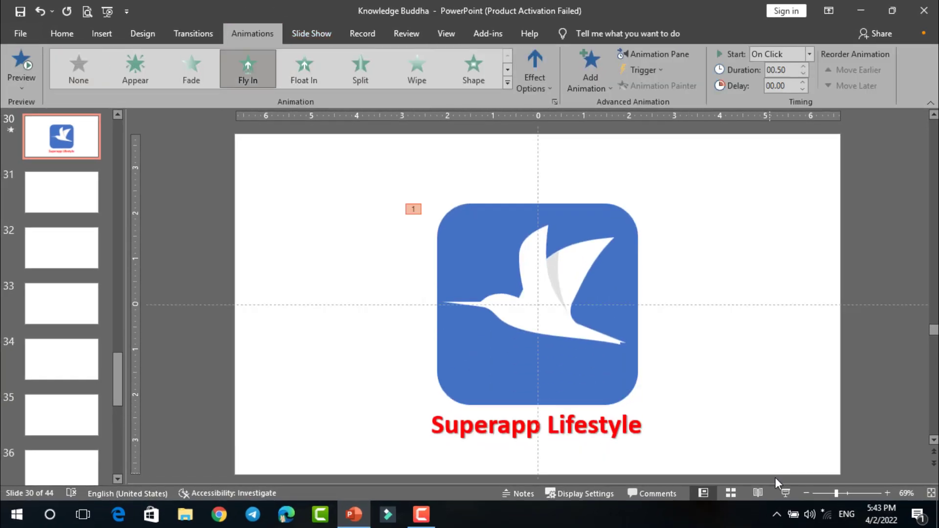
{"action": "left_click", "coordinate": [785, 492]}
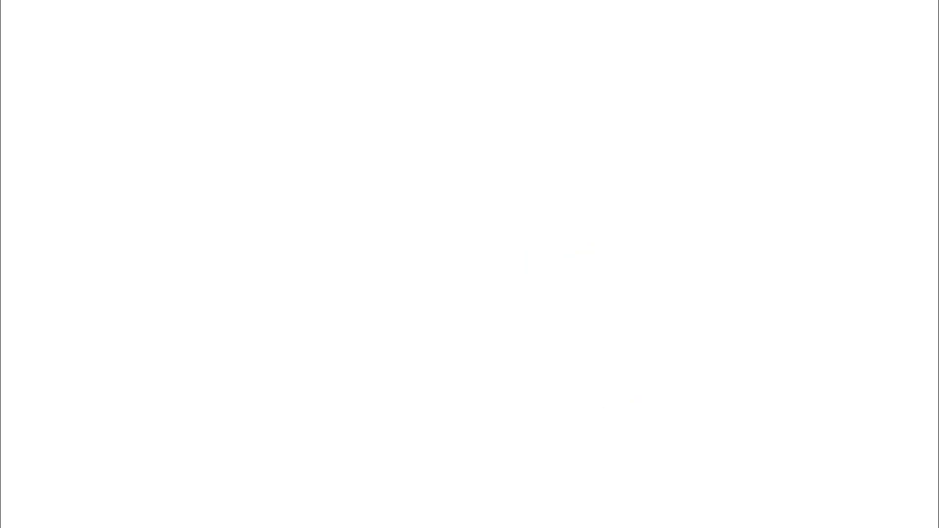
{"action": "key", "text": "Right"}
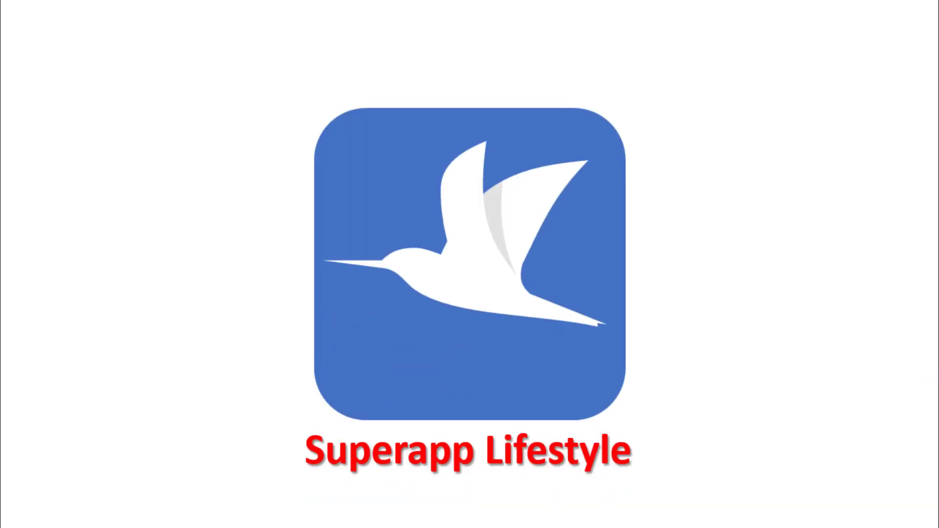